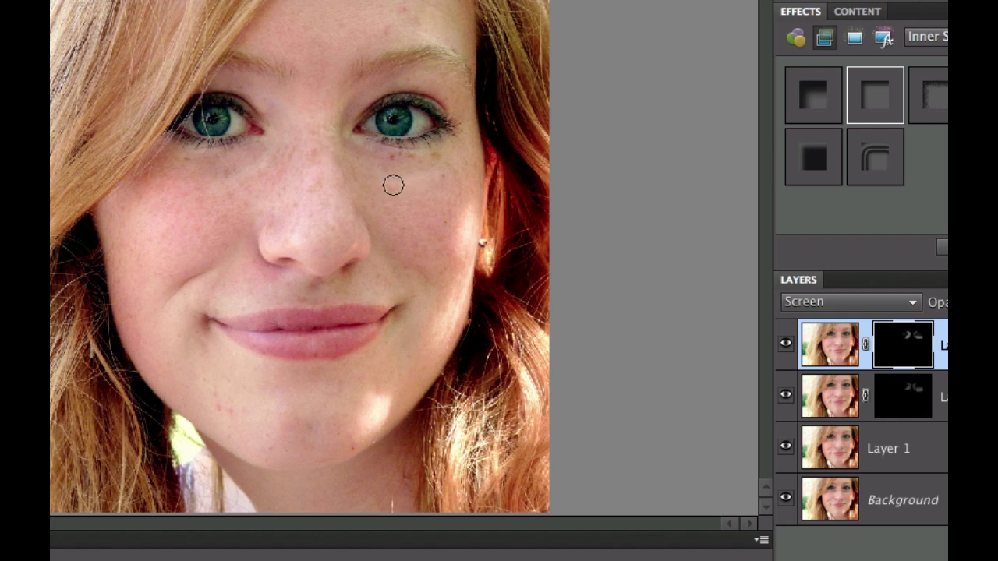
# Compare the skin under both eyes up close with only the Background visible and with all retouch layers shown again.
pyautogui.keyDown('alt'); pyautogui.click(785, 498); pyautogui.keyUp('alt')
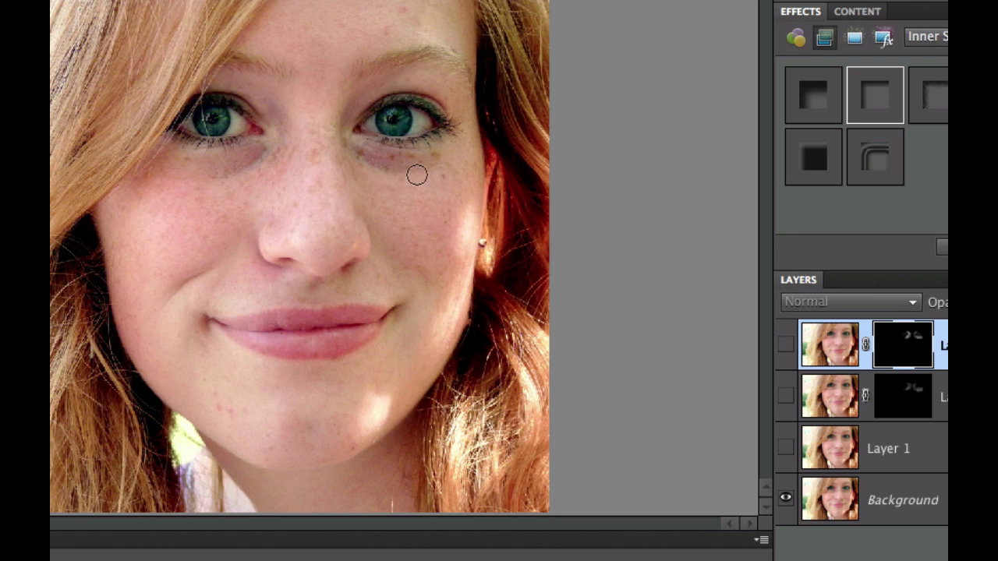
pyautogui.hotkey('ctrl', '+')
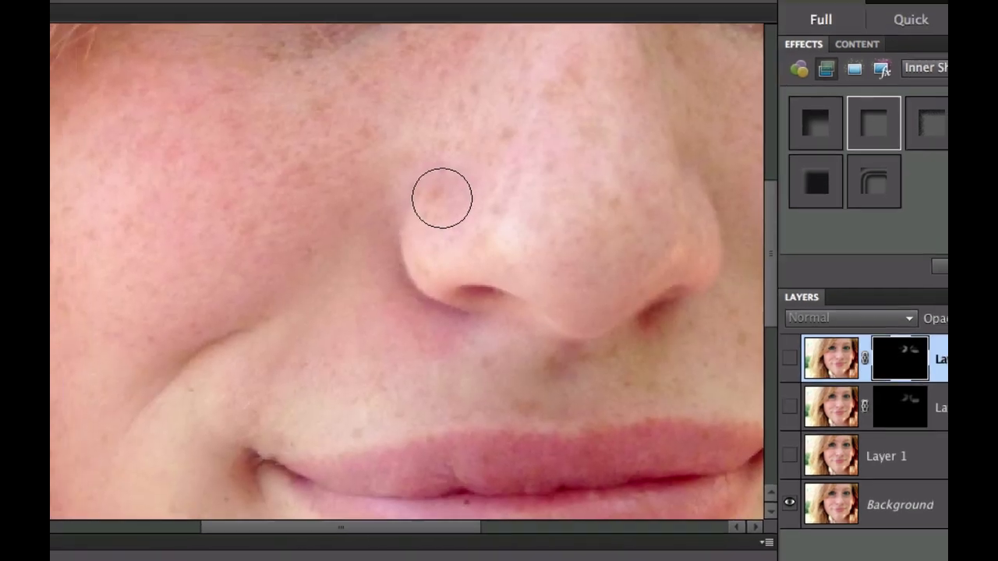
pyautogui.hotkey('ctrl', '+')
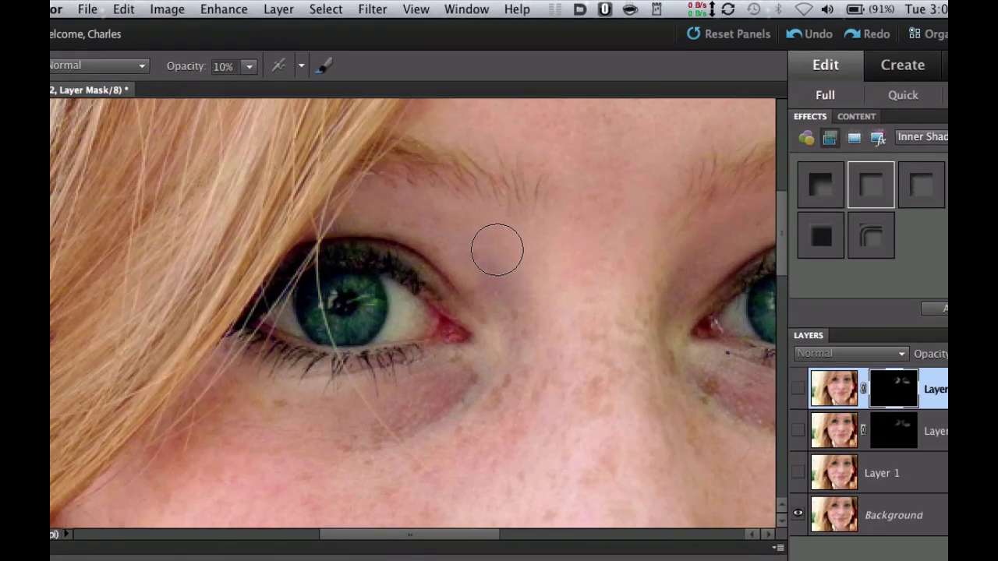
pyautogui.hscroll(3, 497, 250)
pyautogui.hscroll(1, 496, 250)
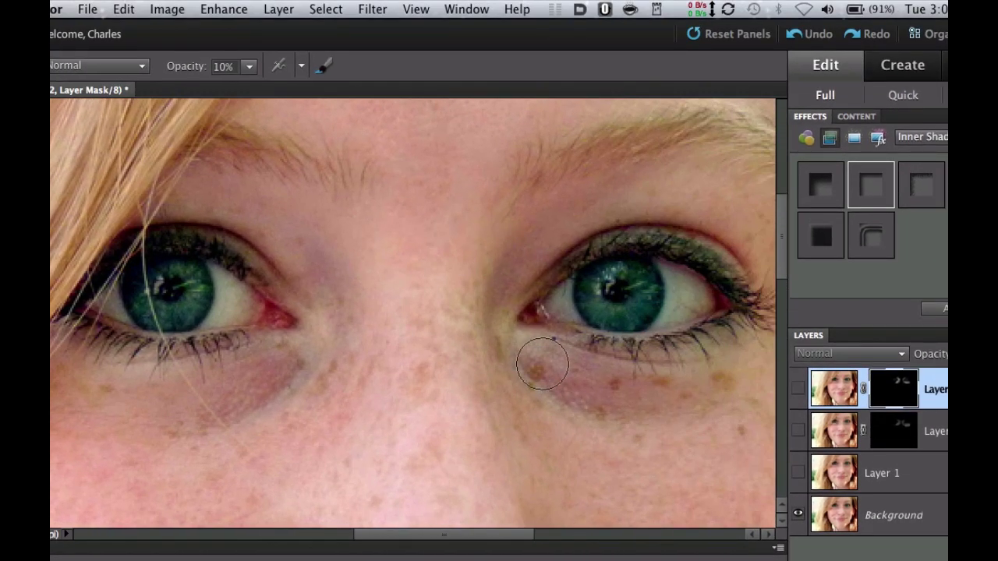
pyautogui.moveTo(346, 380)
pyautogui.mouseDown()
pyautogui.moveTo(251, 405)
pyautogui.moveTo(305, 373)
pyautogui.mouseUp()
pyautogui.keyDown('alt'); pyautogui.click(798, 515); pyautogui.keyUp('alt')
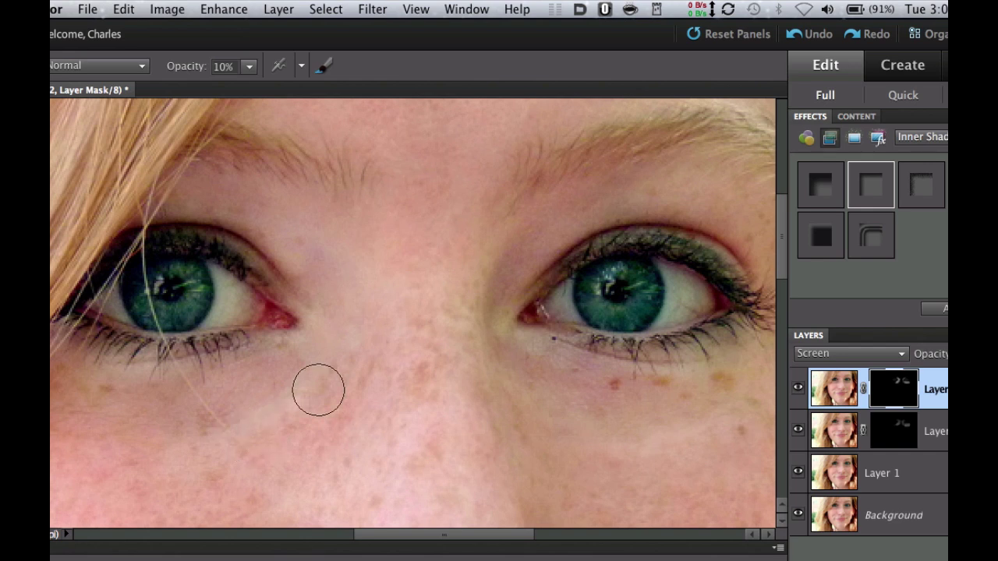
# Revert the portrait to its original state and duplicate the Background into three stacked copies.
pyautogui.click(124, 8)
pyautogui.click(139, 61)
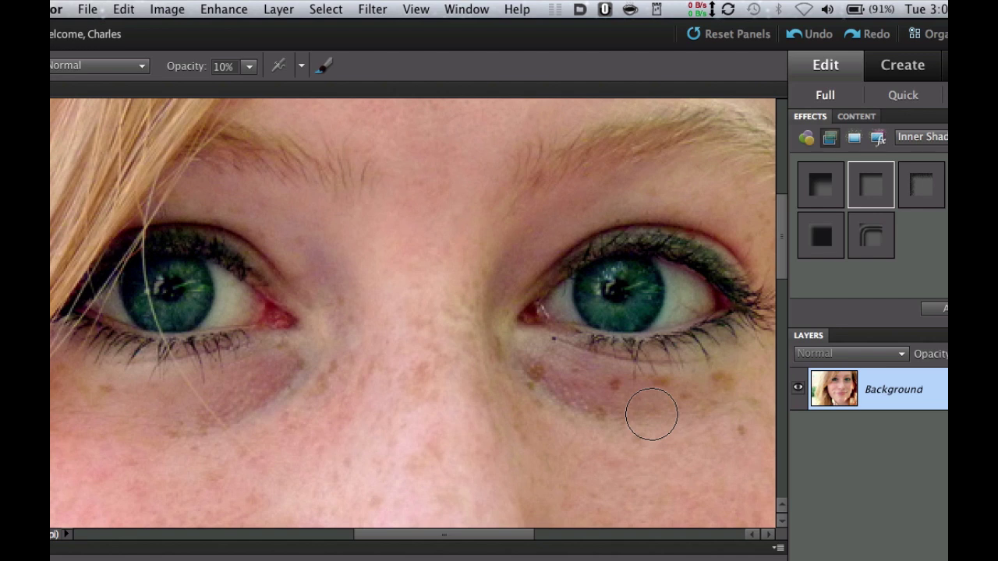
pyautogui.press('super')
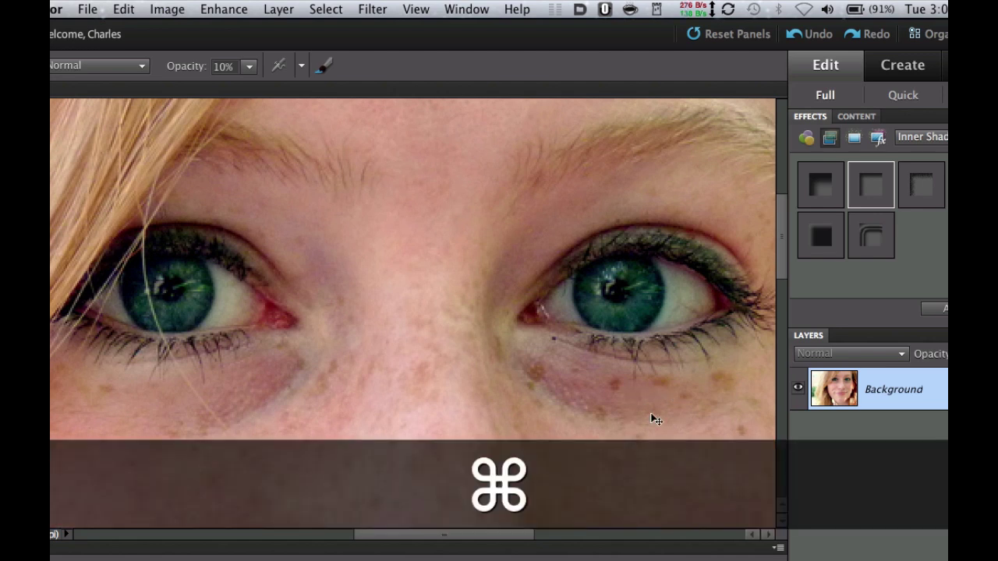
pyautogui.press('super+j')
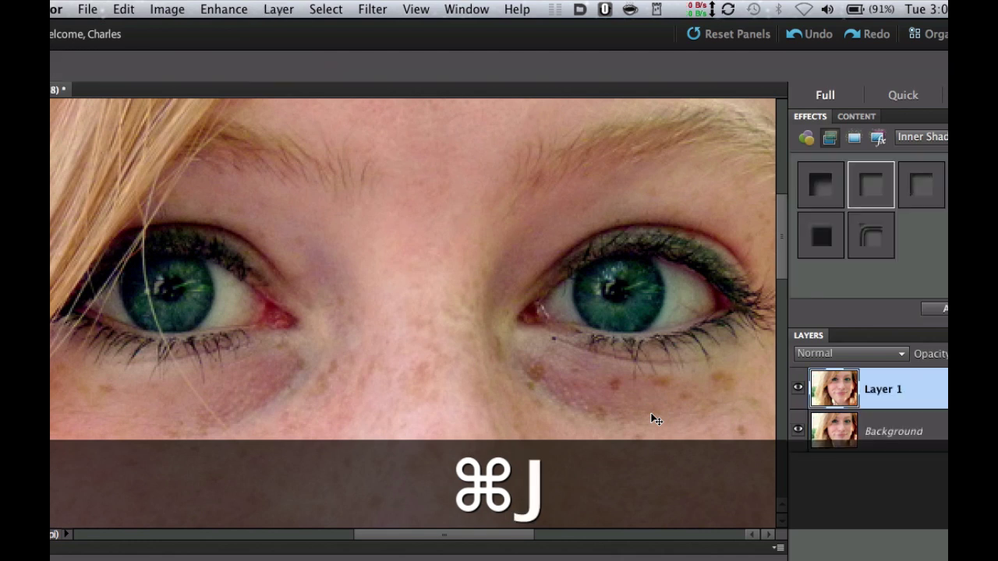
pyautogui.press('super+j')
pyautogui.press('super+j')
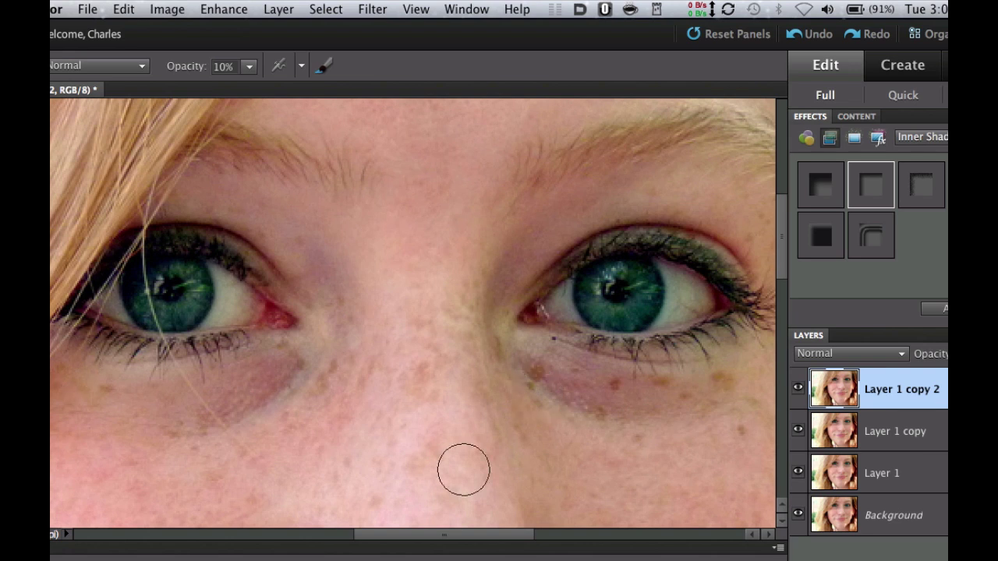
# Hide Layer 1 copy 2 and Layer 1 copy, and make Layer 1 the active layer.
pyautogui.click(795, 389)
pyautogui.click(796, 430)
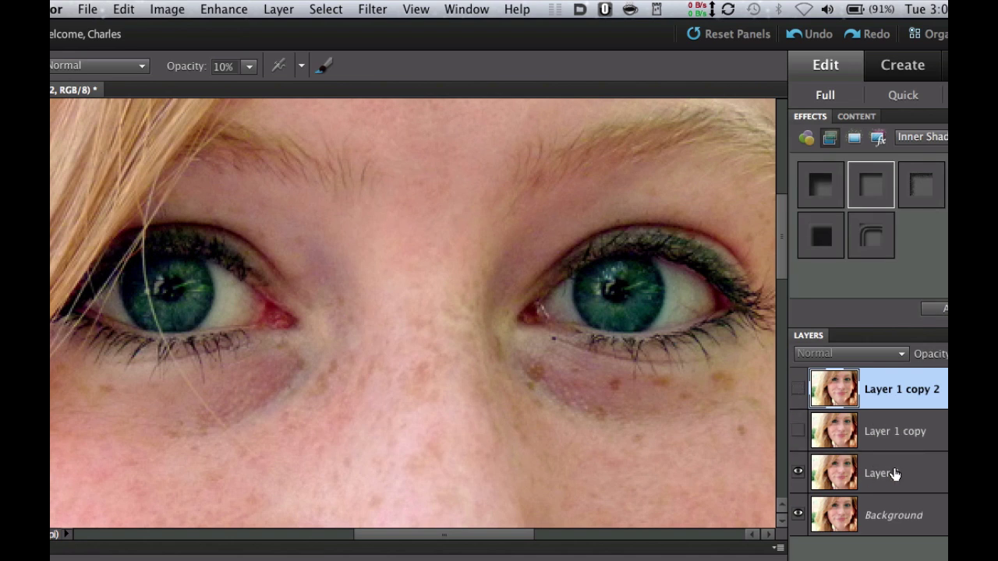
pyautogui.click(895, 474)
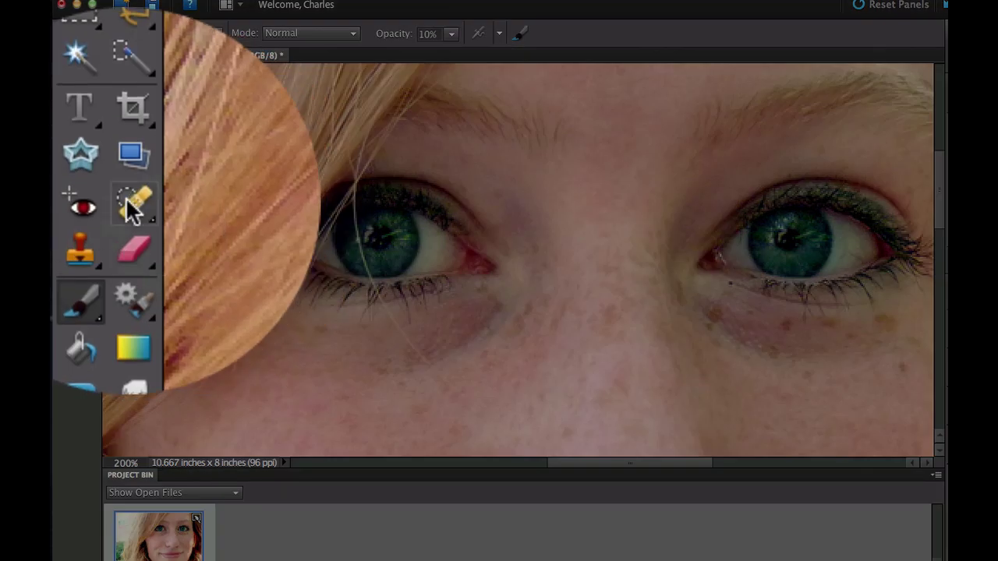
# Heal the dark circle beneath the eye on the photo's left with a 25 px Content-Aware Spot Healing Brush.
pyautogui.click(88, 202)
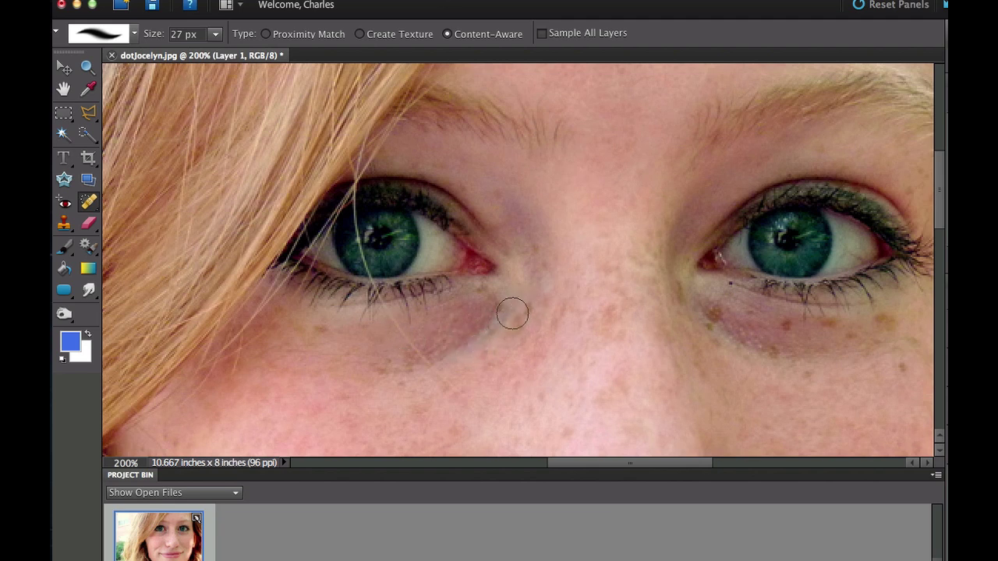
pyautogui.click(531, 257)
pyautogui.click(508, 311)
pyautogui.moveTo(474, 334)
pyautogui.mouseDown()
pyautogui.moveTo(504, 320)
pyautogui.moveTo(539, 270)
pyautogui.moveTo(536, 242)
pyautogui.moveTo(505, 206)
pyautogui.mouseUp()
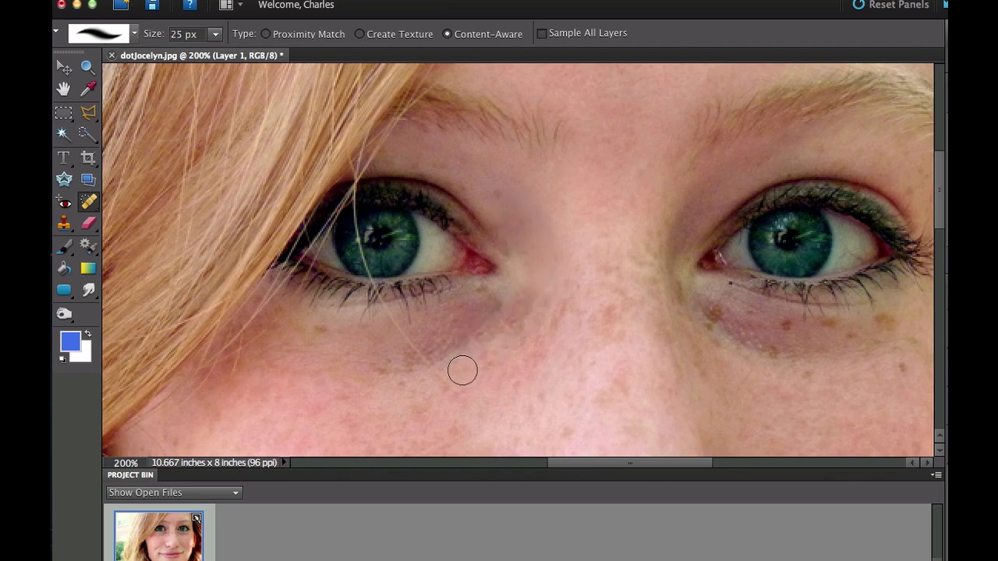
pyautogui.moveTo(436, 345)
pyautogui.mouseDown()
pyautogui.moveTo(497, 330)
pyautogui.moveTo(556, 280)
pyautogui.mouseUp()
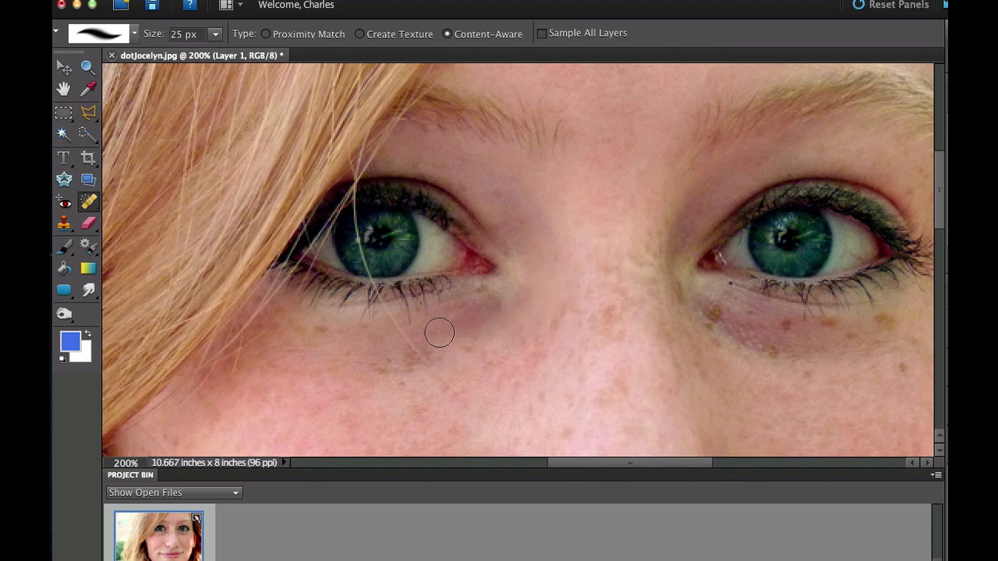
pyautogui.moveTo(441, 333)
pyautogui.mouseDown()
pyautogui.moveTo(481, 320)
pyautogui.moveTo(523, 286)
pyautogui.mouseUp()
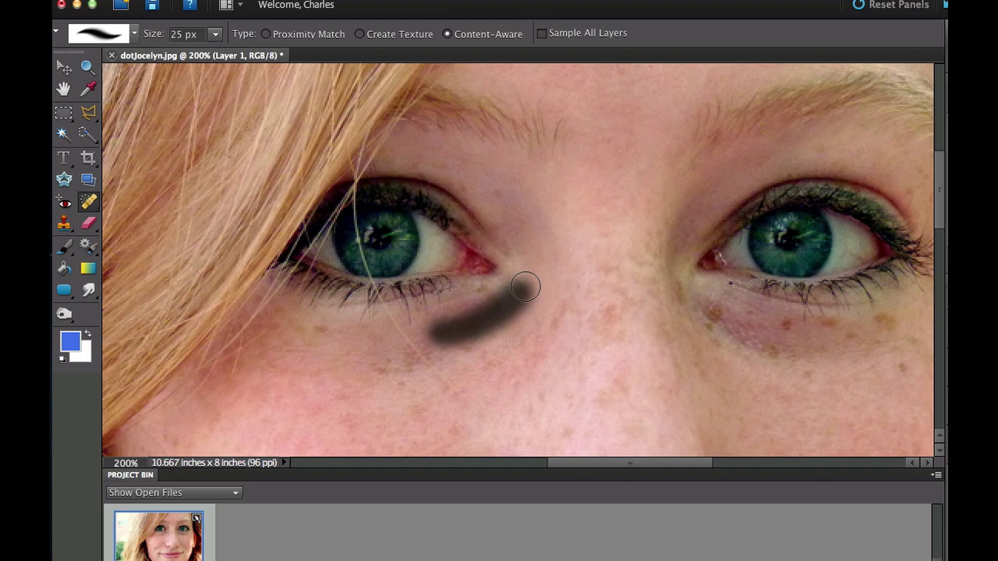
pyautogui.click(464, 315)
pyautogui.moveTo(463, 315); pyautogui.dragTo(525, 285)
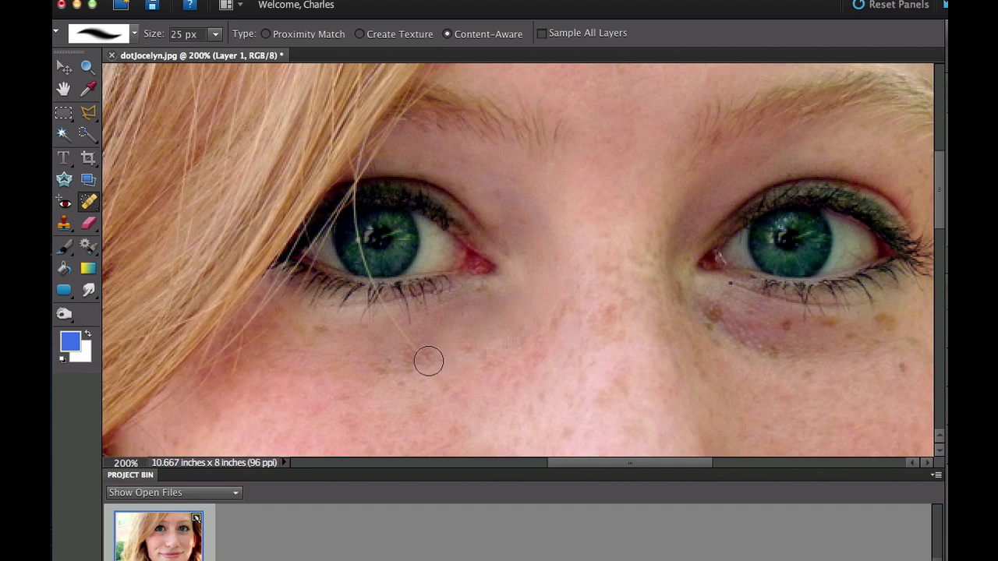
pyautogui.moveTo(423, 364)
pyautogui.mouseDown()
pyautogui.moveTo(463, 361)
pyautogui.moveTo(520, 314)
pyautogui.mouseUp()
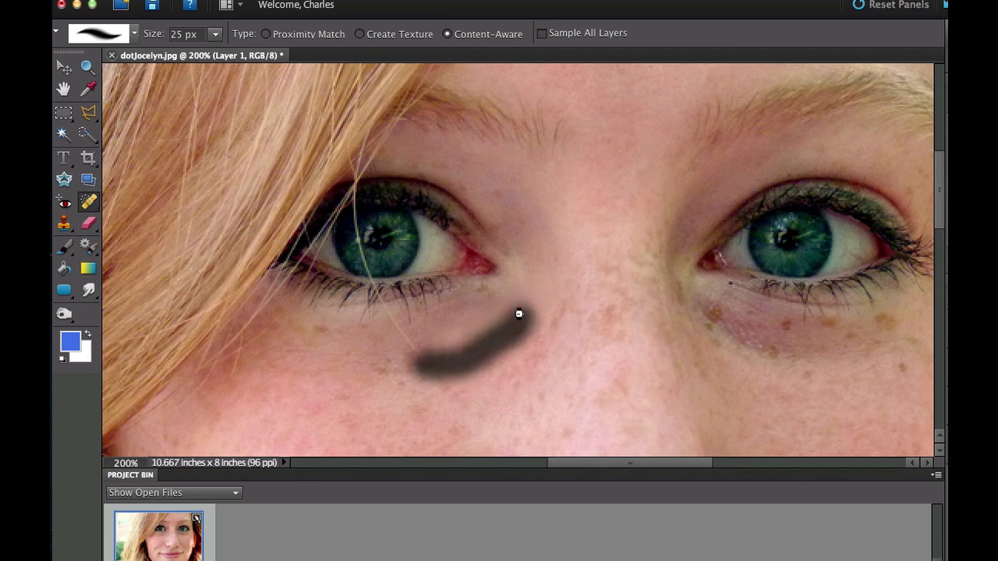
pyautogui.moveTo(452, 382)
pyautogui.mouseDown()
pyautogui.moveTo(502, 358)
pyautogui.moveTo(537, 307)
pyautogui.mouseUp()
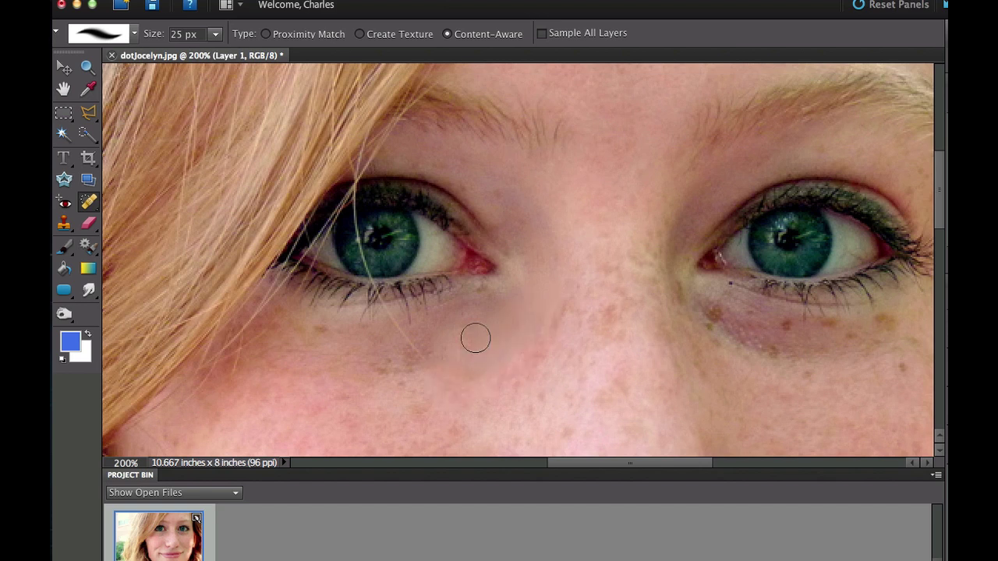
pyautogui.moveTo(377, 361)
pyautogui.mouseDown()
pyautogui.moveTo(493, 331)
pyautogui.moveTo(534, 302)
pyautogui.mouseUp()
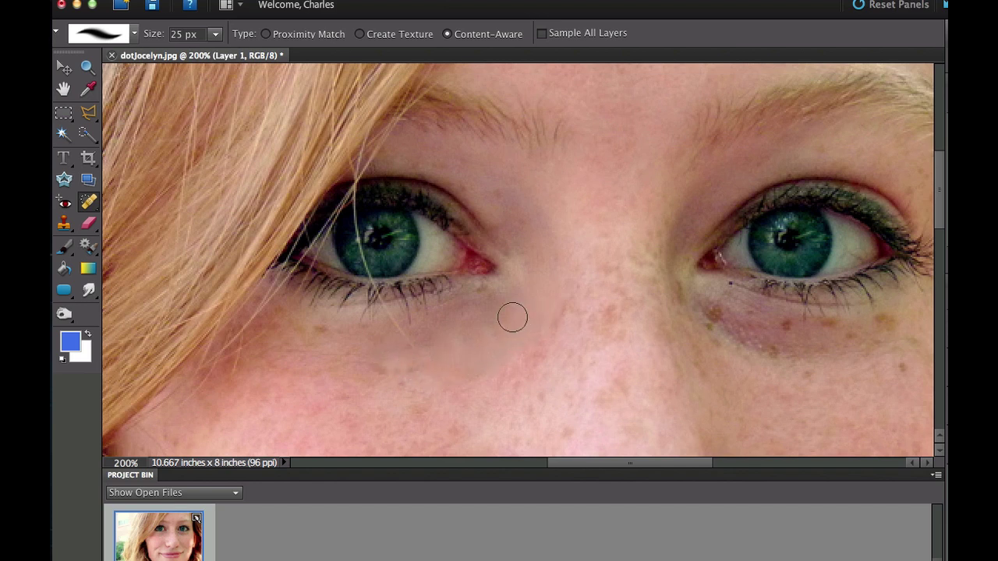
pyautogui.moveTo(392, 348); pyautogui.dragTo(525, 297)
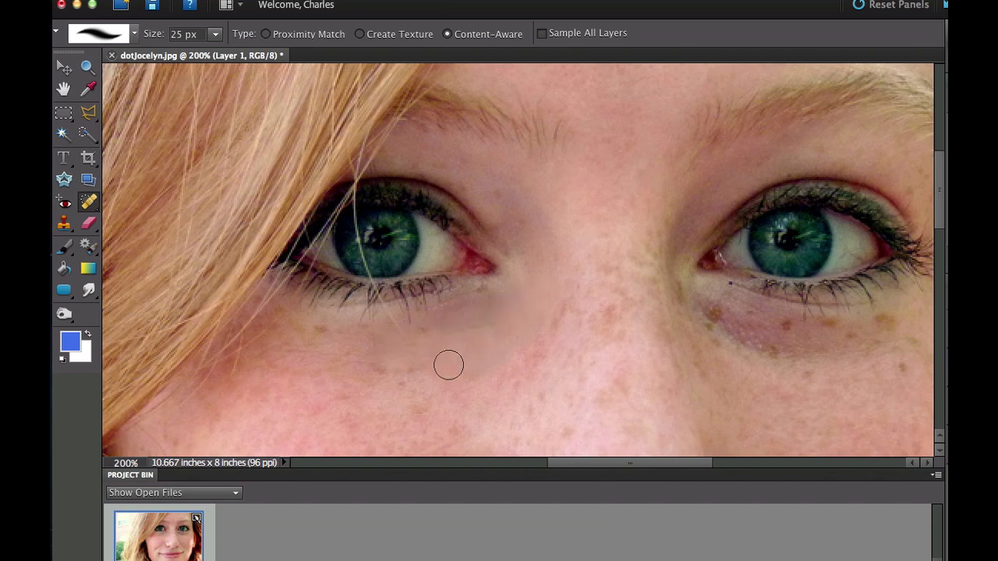
pyautogui.moveTo(415, 369)
pyautogui.mouseDown()
pyautogui.moveTo(504, 332)
pyautogui.moveTo(533, 300)
pyautogui.mouseUp()
# Heal the dark circle beneath the eye on the photo's right with repeated Spot Healing strokes, including the leftover spots.
pyautogui.moveTo(686, 296)
pyautogui.mouseDown()
pyautogui.moveTo(754, 344)
pyautogui.moveTo(810, 360)
pyautogui.mouseUp()
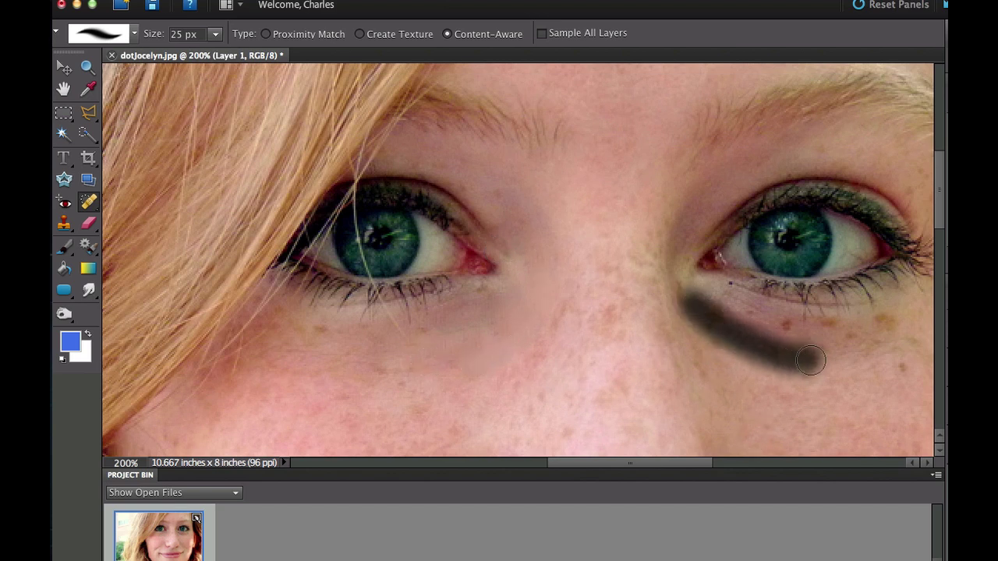
pyautogui.moveTo(698, 308); pyautogui.dragTo(817, 349)
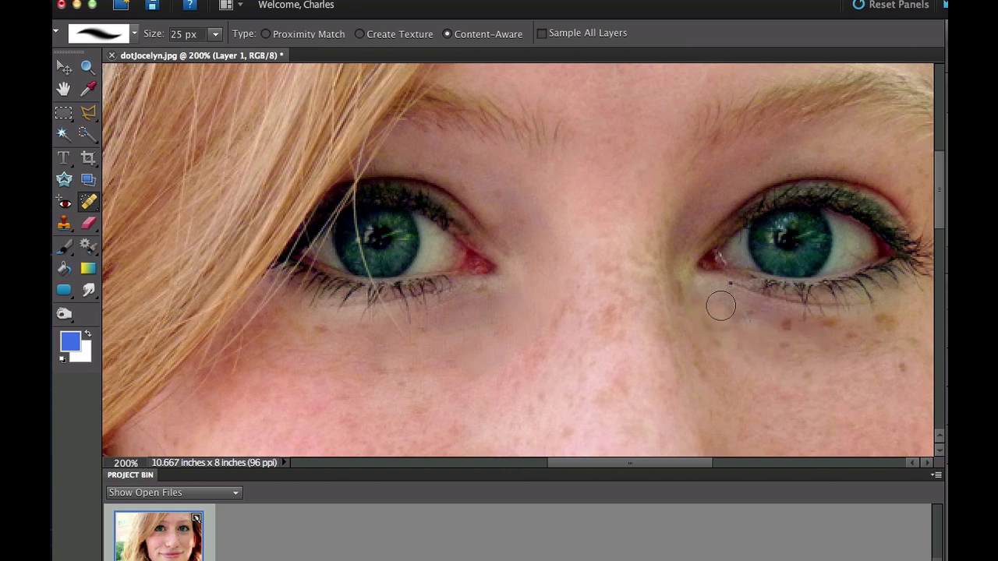
pyautogui.moveTo(701, 298); pyautogui.dragTo(821, 343)
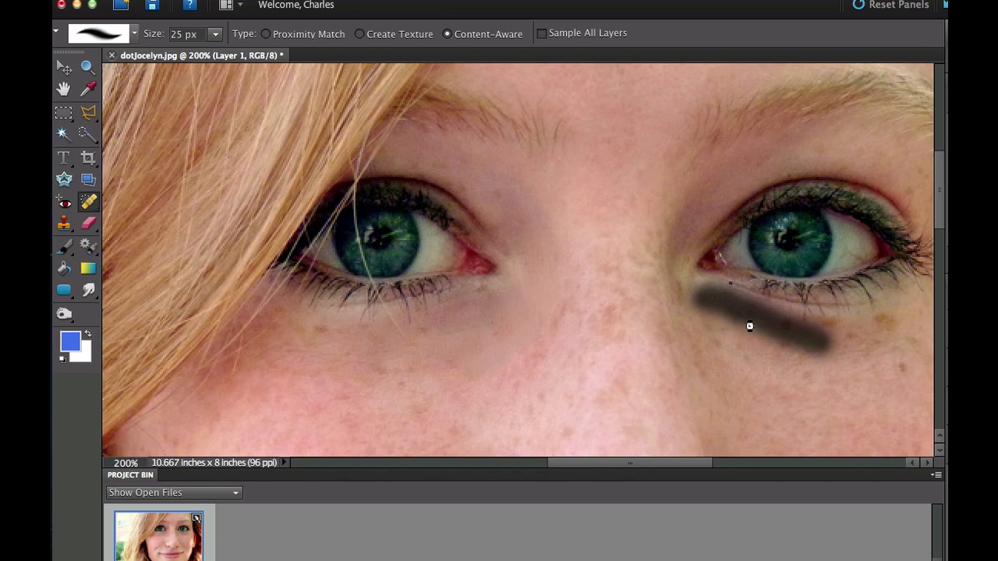
pyautogui.moveTo(704, 297); pyautogui.dragTo(799, 343)
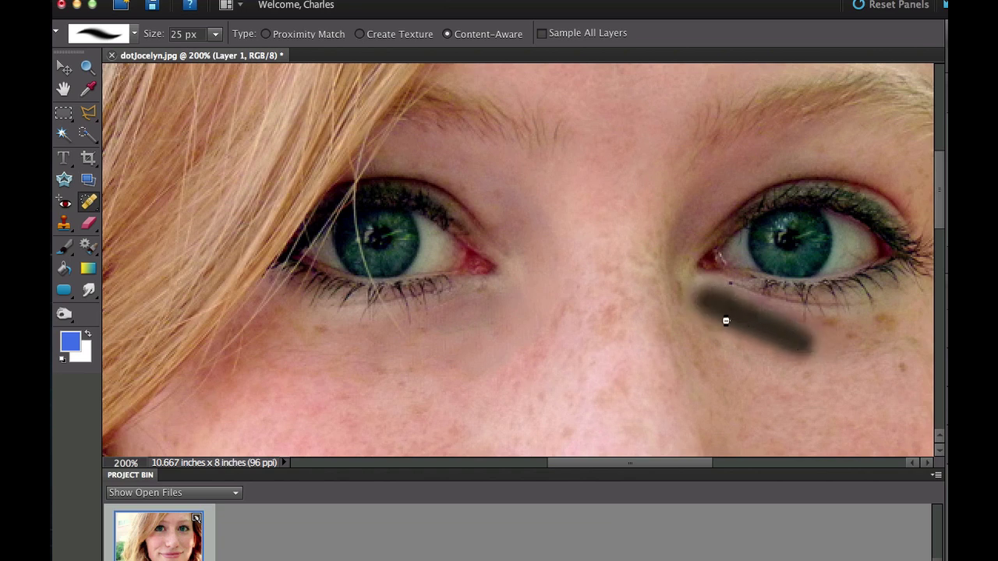
pyautogui.moveTo(702, 296); pyautogui.dragTo(795, 362)
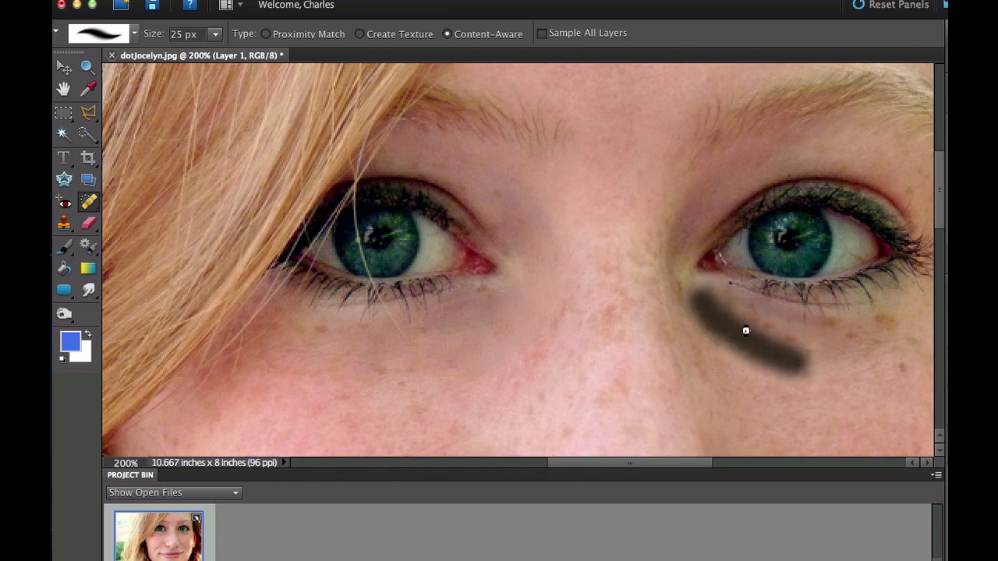
pyautogui.moveTo(704, 298); pyautogui.dragTo(840, 363)
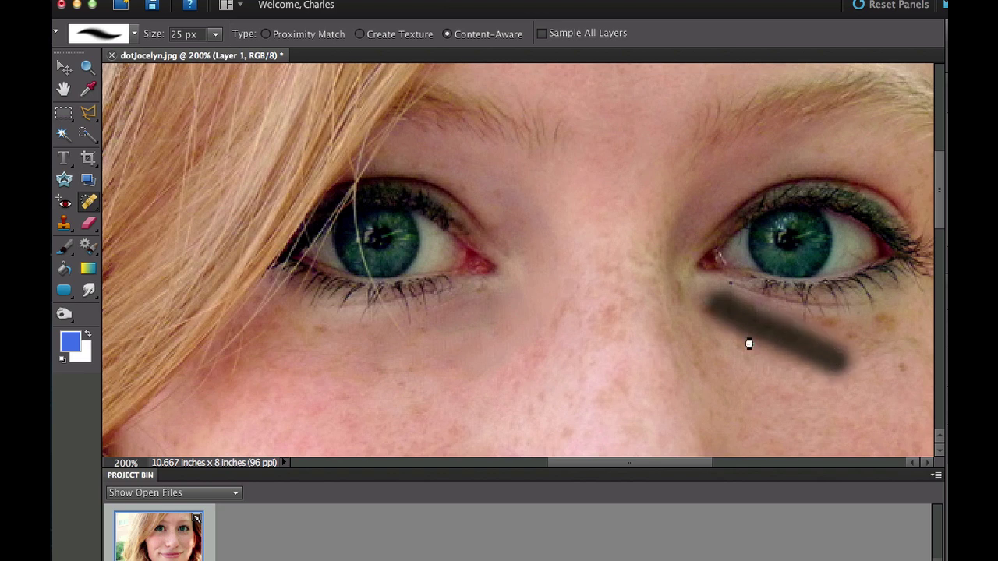
pyautogui.moveTo(679, 286)
pyautogui.mouseDown()
pyautogui.moveTo(726, 327)
pyautogui.moveTo(806, 351)
pyautogui.mouseUp()
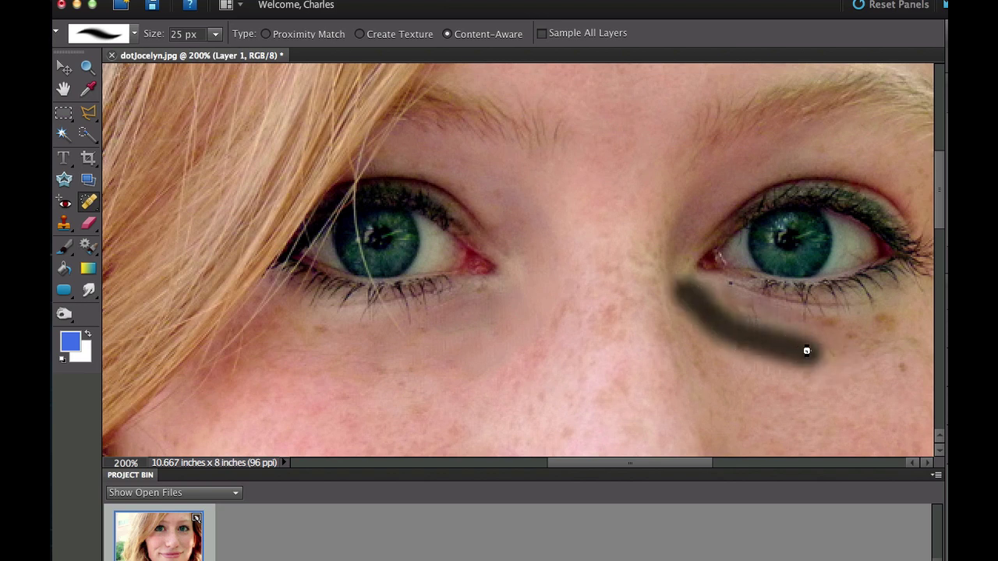
pyautogui.moveTo(727, 305); pyautogui.dragTo(808, 335)
pyautogui.moveTo(700, 307); pyautogui.dragTo(779, 335)
pyautogui.moveTo(733, 312); pyautogui.dragTo(784, 321)
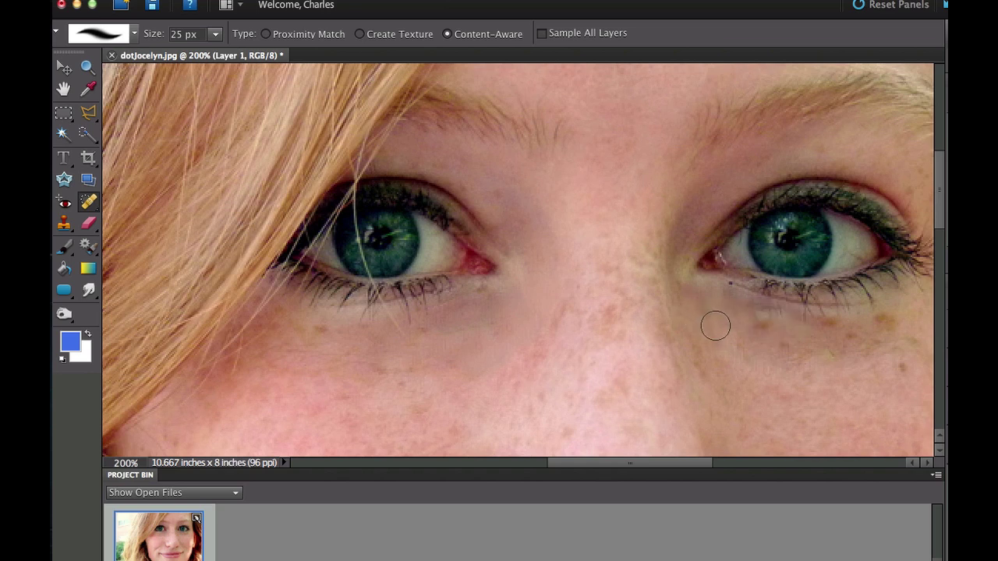
pyautogui.moveTo(704, 310)
pyautogui.mouseDown()
pyautogui.moveTo(760, 335)
pyautogui.moveTo(768, 313)
pyautogui.moveTo(782, 330)
pyautogui.mouseUp()
pyautogui.moveTo(732, 305); pyautogui.dragTo(775, 323)
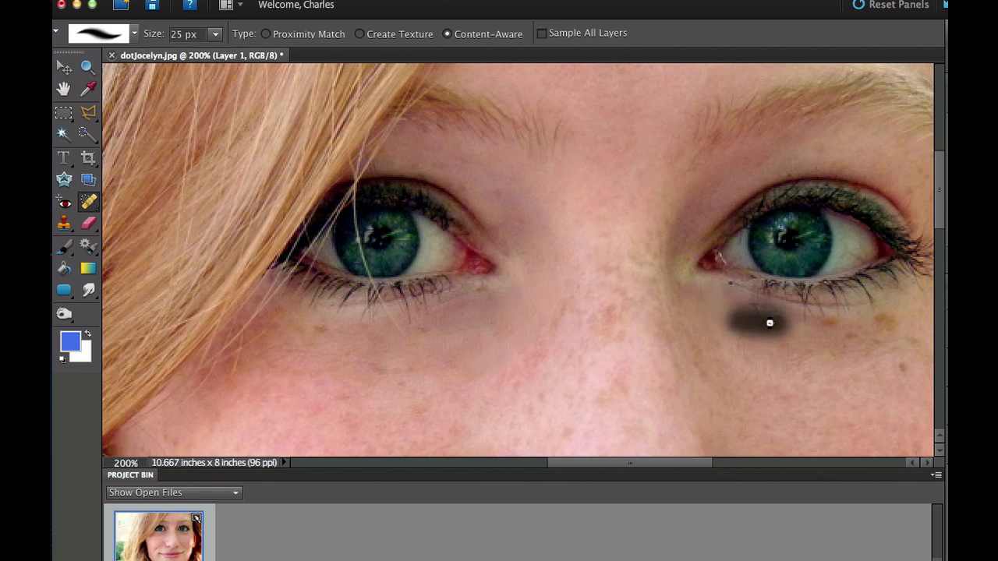
pyautogui.moveTo(735, 356); pyautogui.dragTo(757, 313)
pyautogui.moveTo(746, 352); pyautogui.dragTo(753, 314)
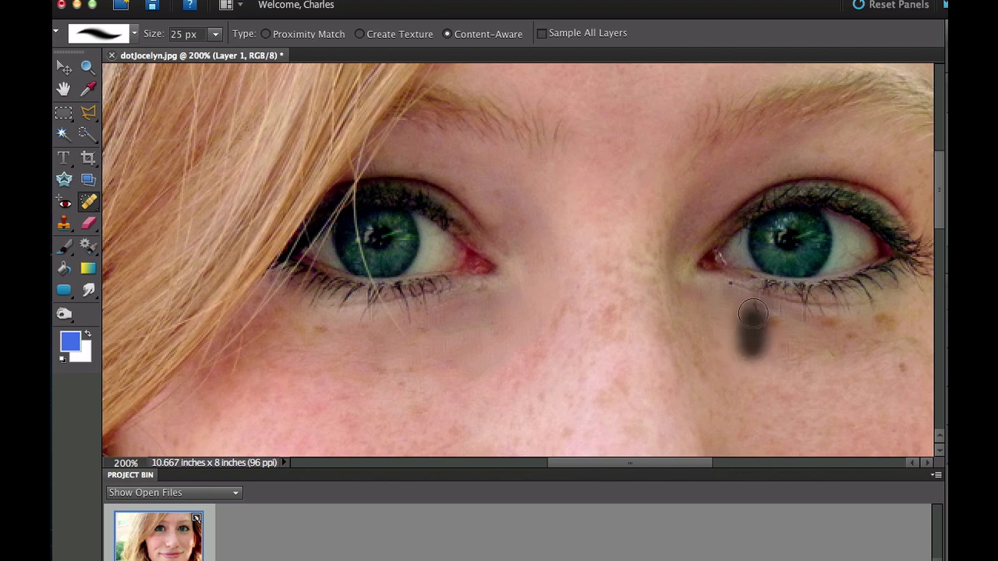
pyautogui.moveTo(767, 353); pyautogui.dragTo(766, 318)
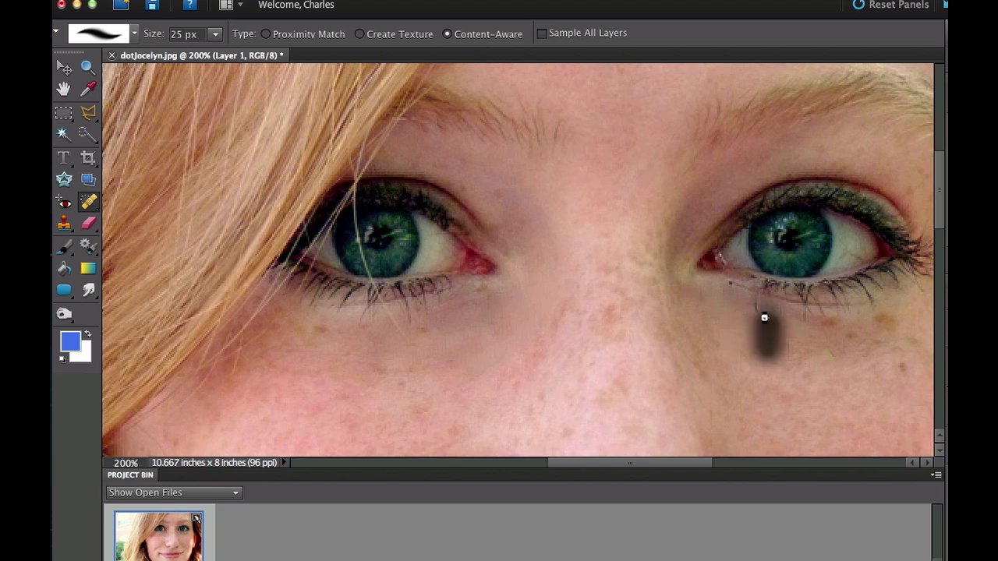
pyautogui.moveTo(755, 355); pyautogui.dragTo(754, 309)
# Heal the shadowed skin between the nose bridge and the inner corners of both eyes.
pyautogui.moveTo(689, 212)
pyautogui.mouseDown()
pyautogui.moveTo(681, 256)
pyautogui.moveTo(674, 246)
pyautogui.moveTo(704, 198)
pyautogui.mouseUp()
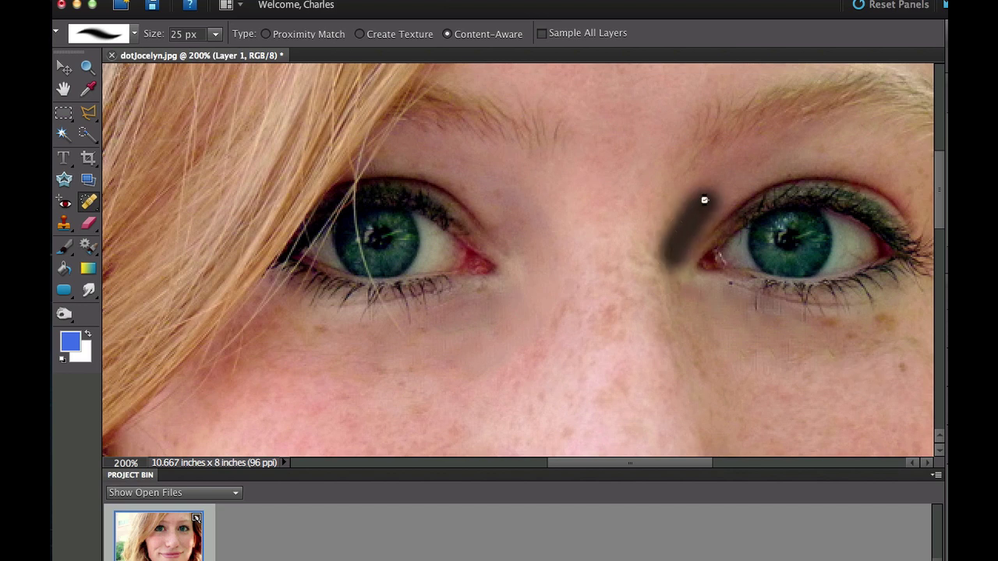
pyautogui.moveTo(495, 211)
pyautogui.mouseDown()
pyautogui.moveTo(523, 228)
pyautogui.moveTo(526, 242)
pyautogui.moveTo(507, 222)
pyautogui.moveTo(526, 247)
pyautogui.mouseUp()
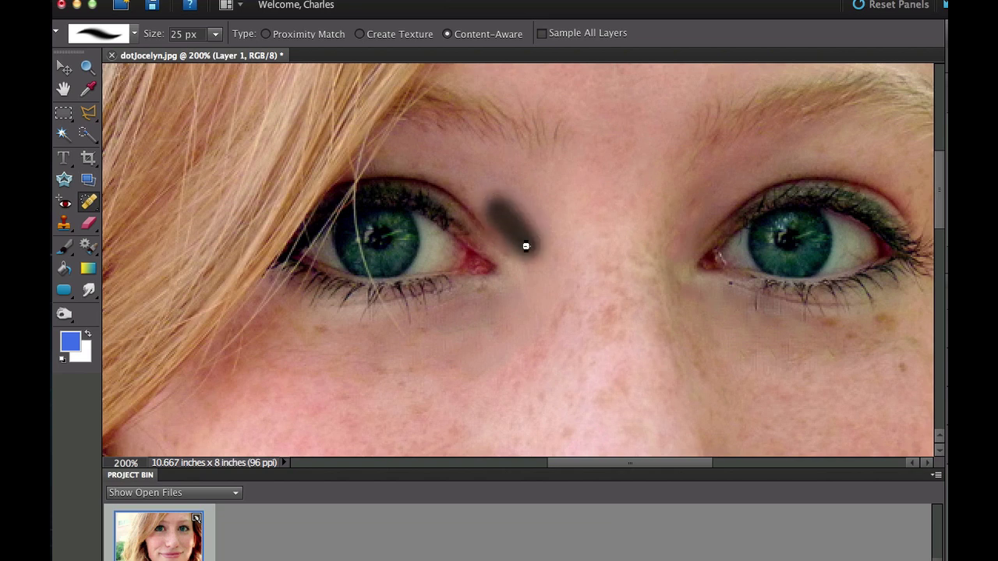
pyautogui.moveTo(700, 205); pyautogui.dragTo(676, 251)
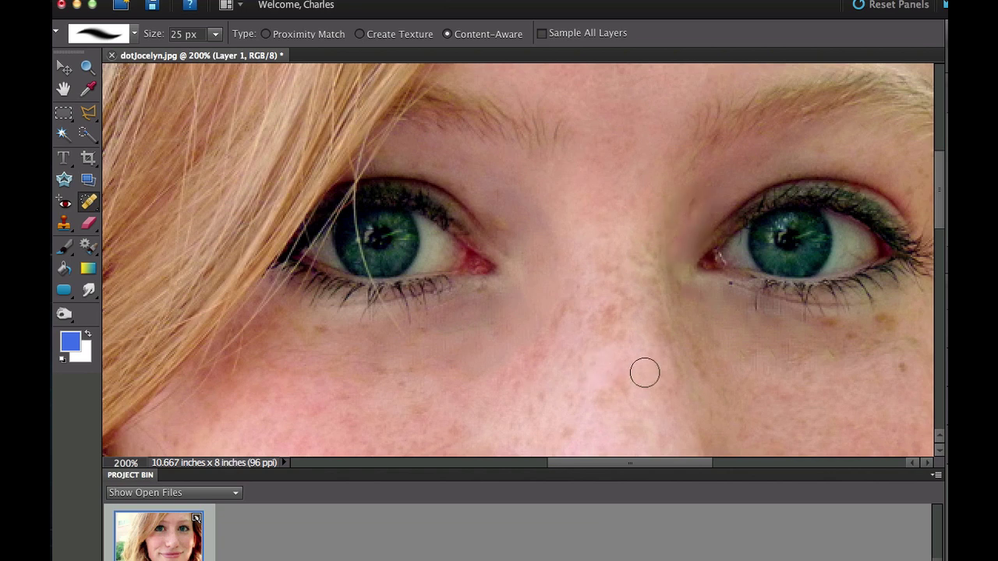
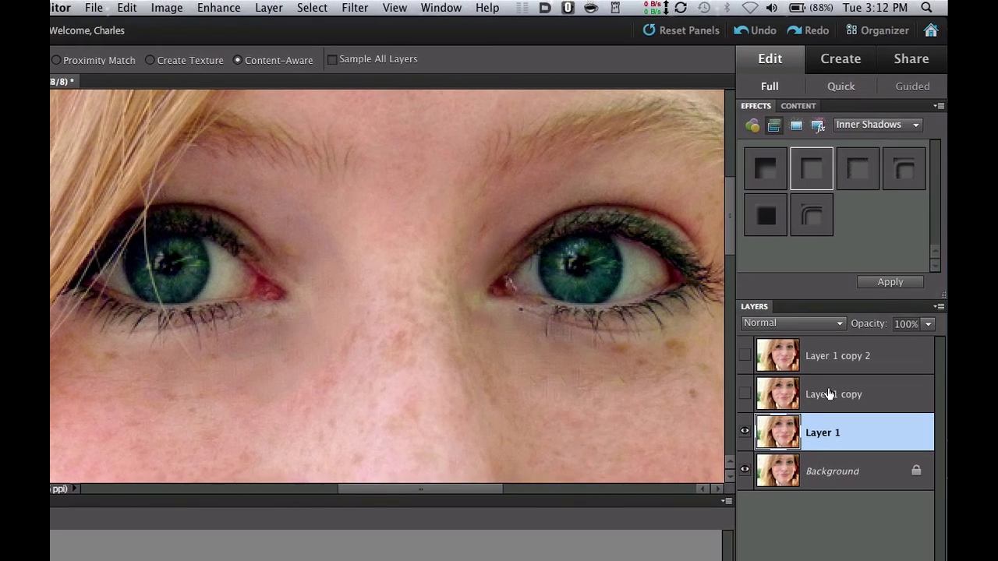
# Make Layer 1 copy active and visible, and apply a Surface Blur with threshold 23 to it.
pyautogui.click(811, 394)
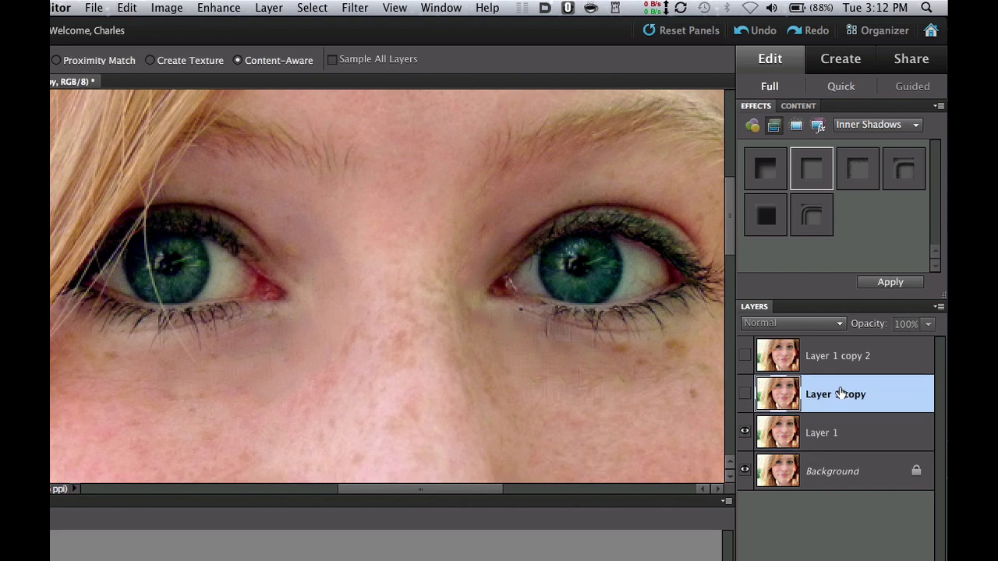
pyautogui.click(743, 395)
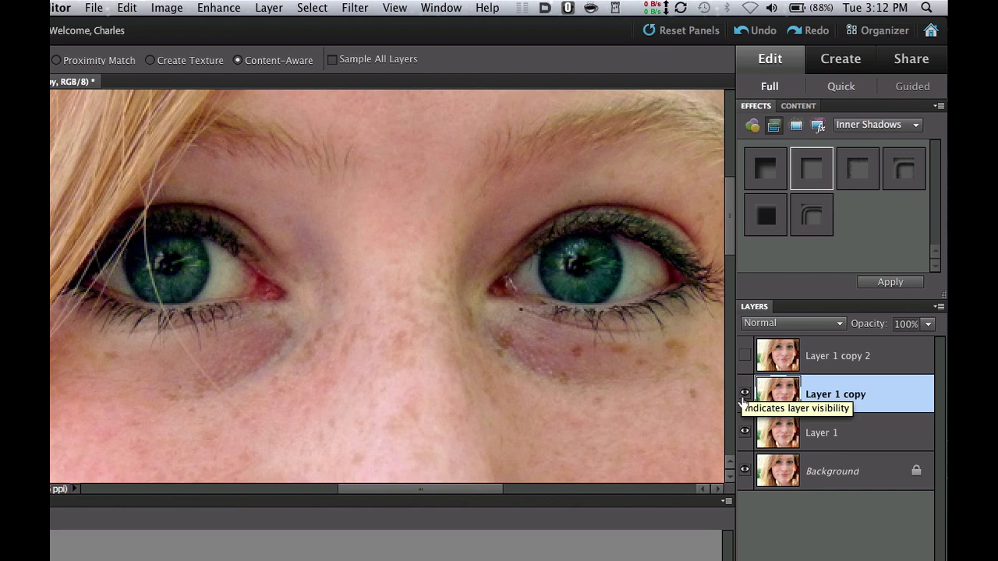
pyautogui.click(357, 7)
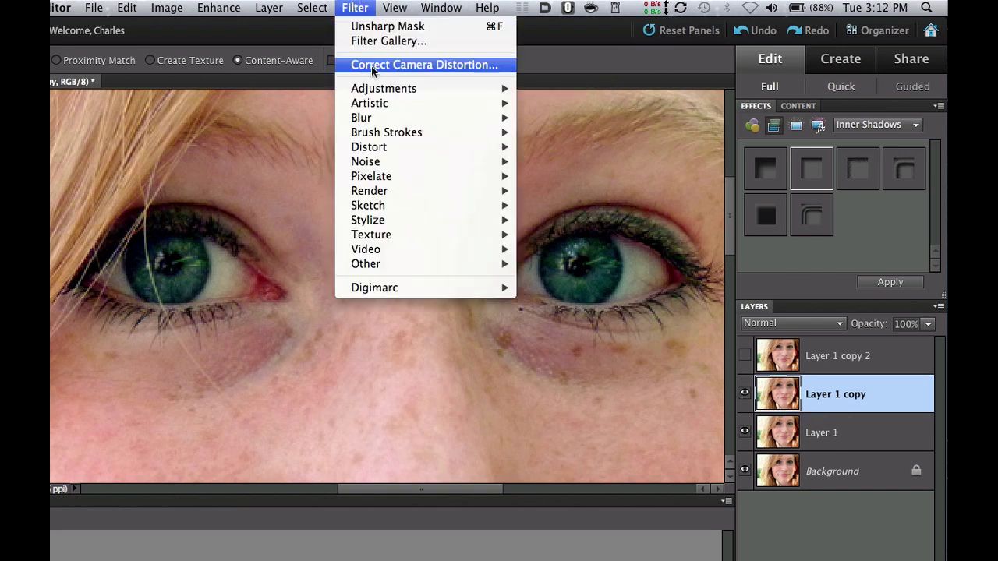
pyautogui.moveTo(375, 118)
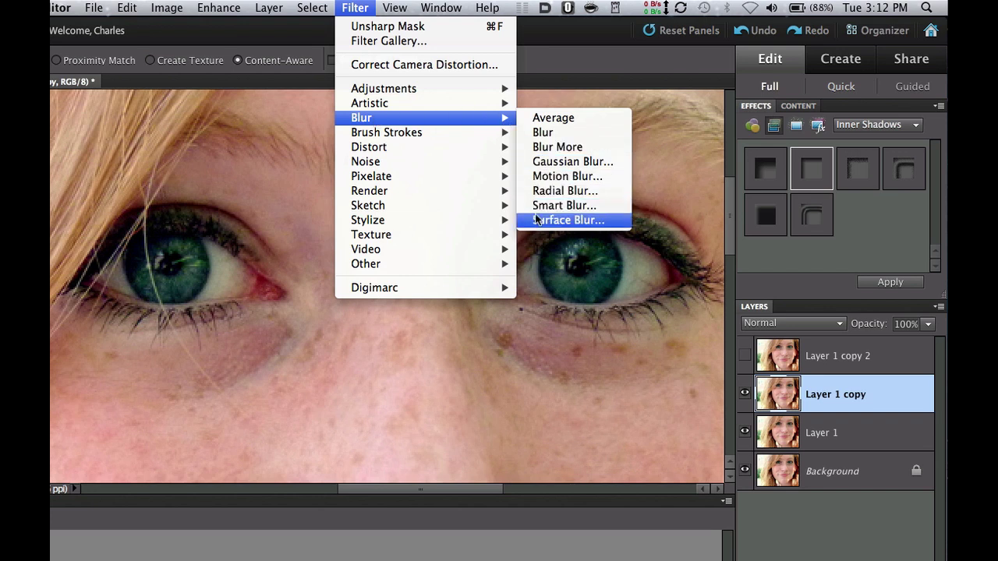
pyautogui.click(562, 221)
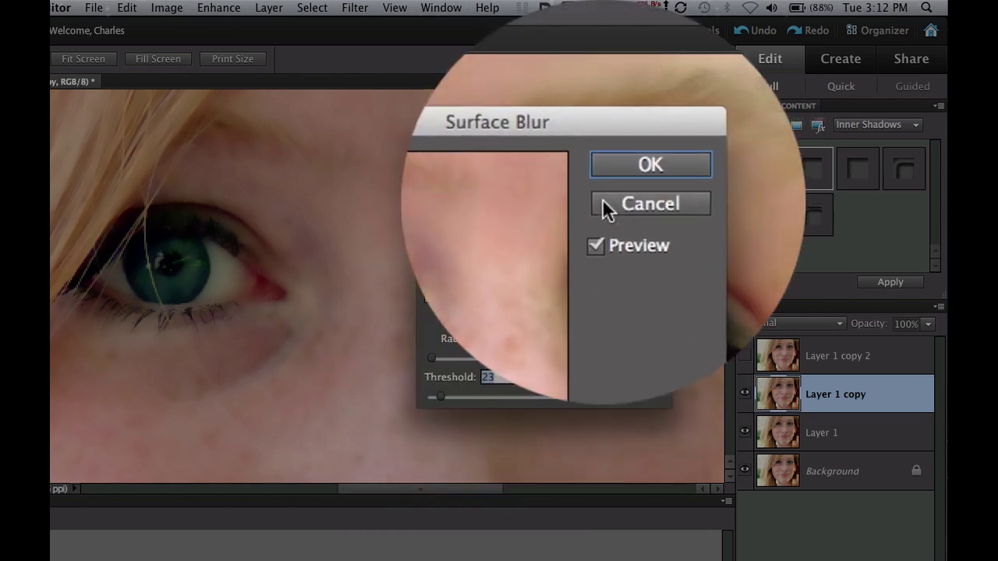
pyautogui.click(630, 152)
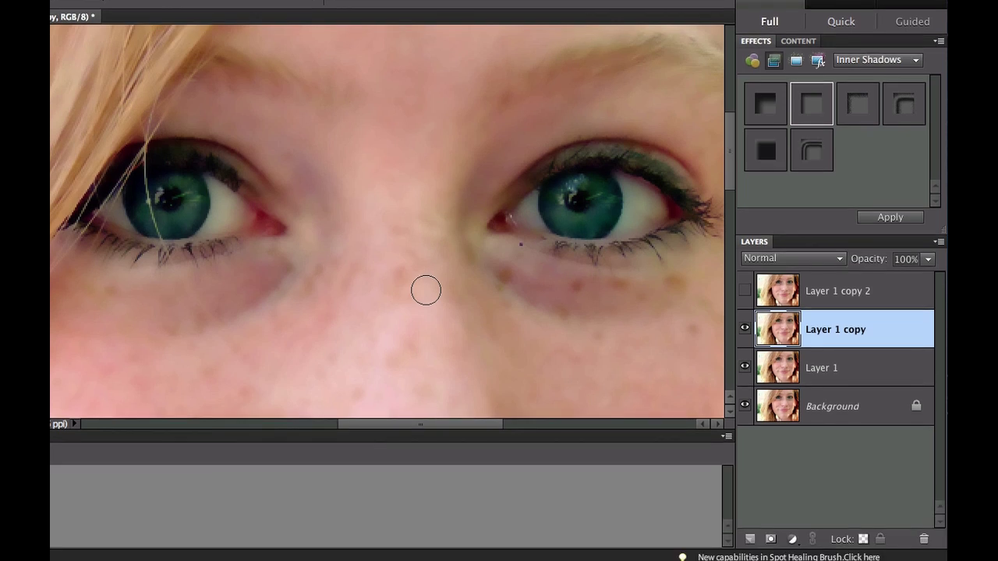
# Add a black layer mask to Layer 1 copy that hides all of its blur.
pyautogui.press('alt')
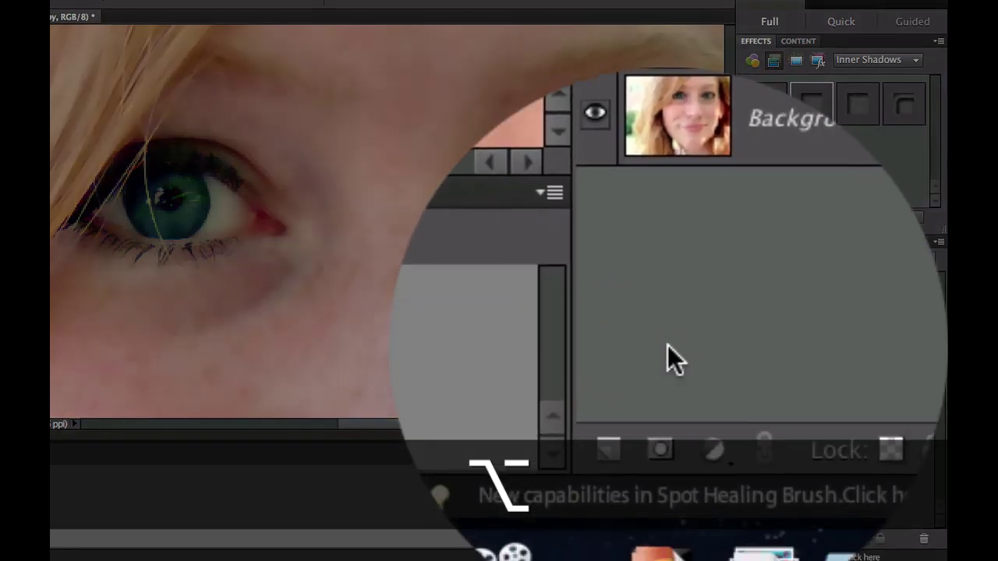
pyautogui.keyDown('alt'); pyautogui.click(670, 412); pyautogui.keyUp('alt')
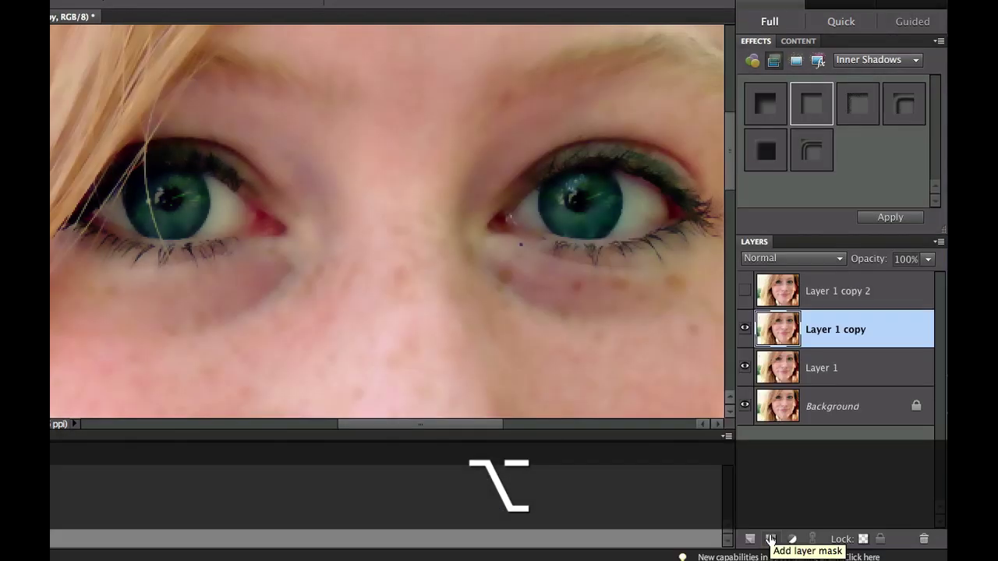
pyautogui.keyDown('alt'); pyautogui.click(771, 538); pyautogui.keyUp('alt')
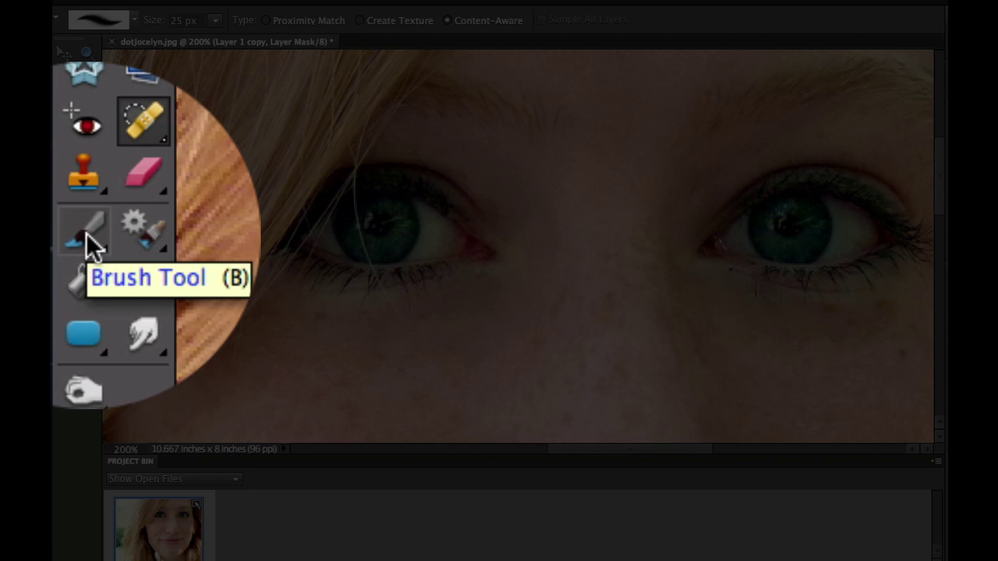
# Paint the mask white beneath the eye on the photo's right with a 30 px brush at 10% opacity.
pyautogui.click(64, 232)
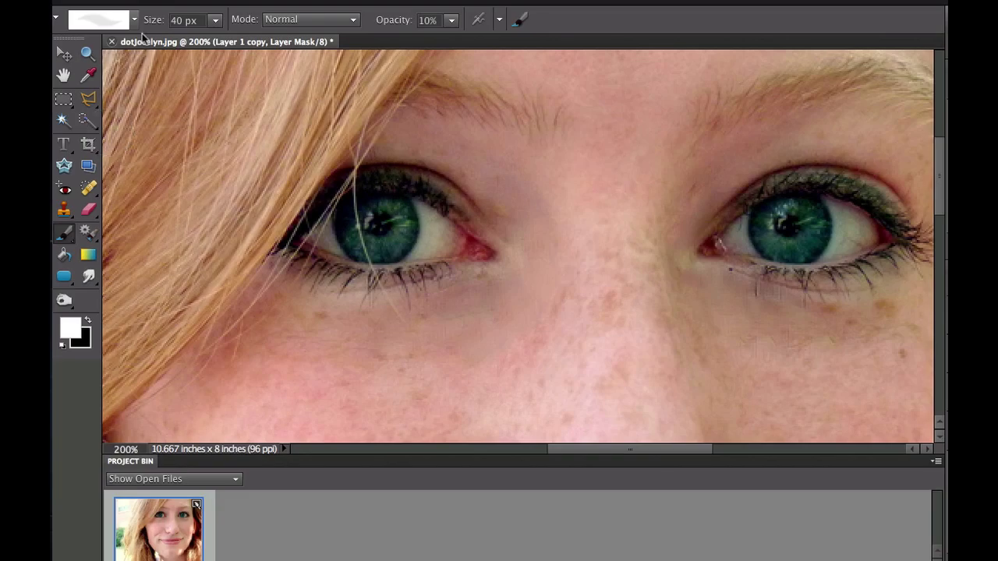
pyautogui.click(134, 19)
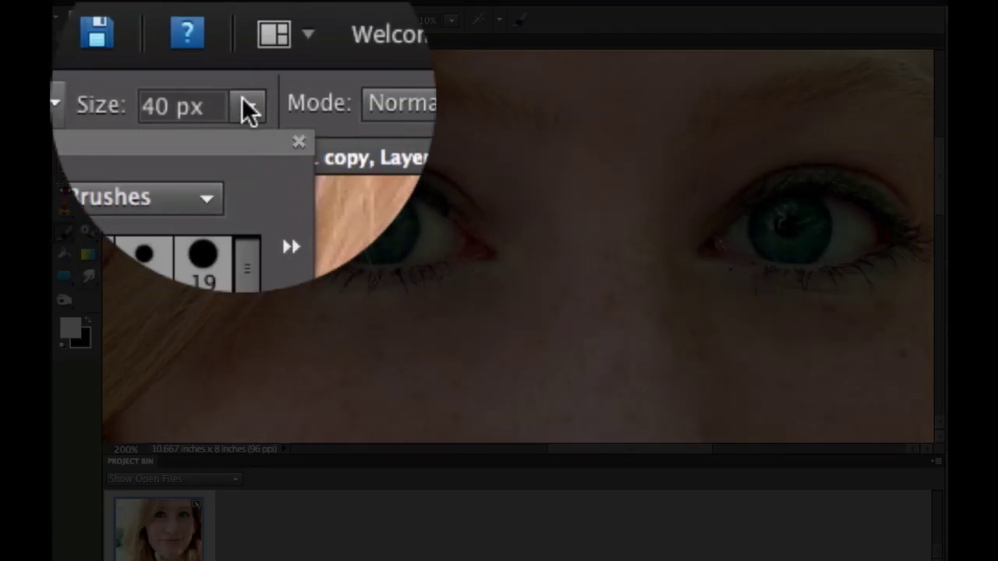
pyautogui.press('Escape')
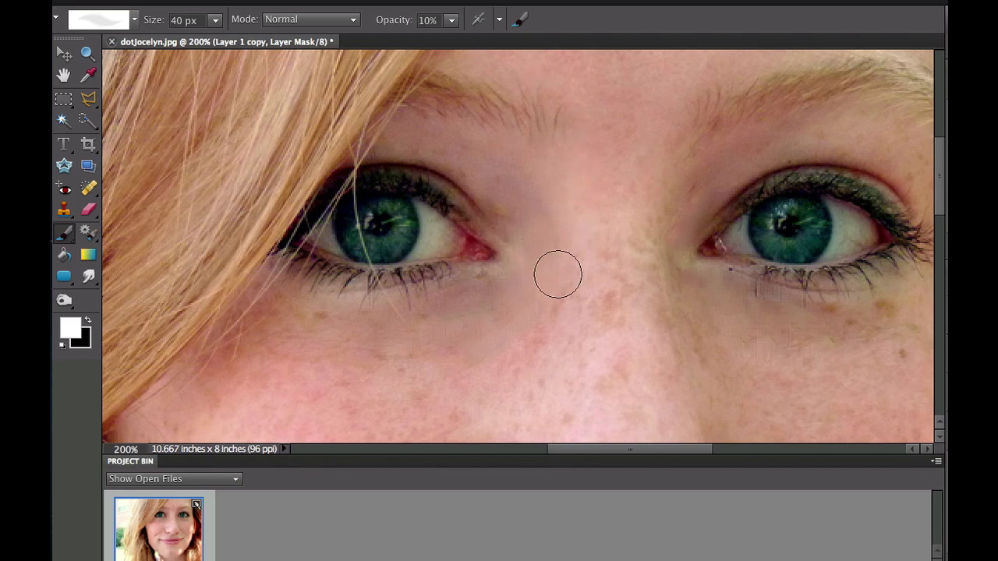
pyautogui.press('[')
pyautogui.press('[')
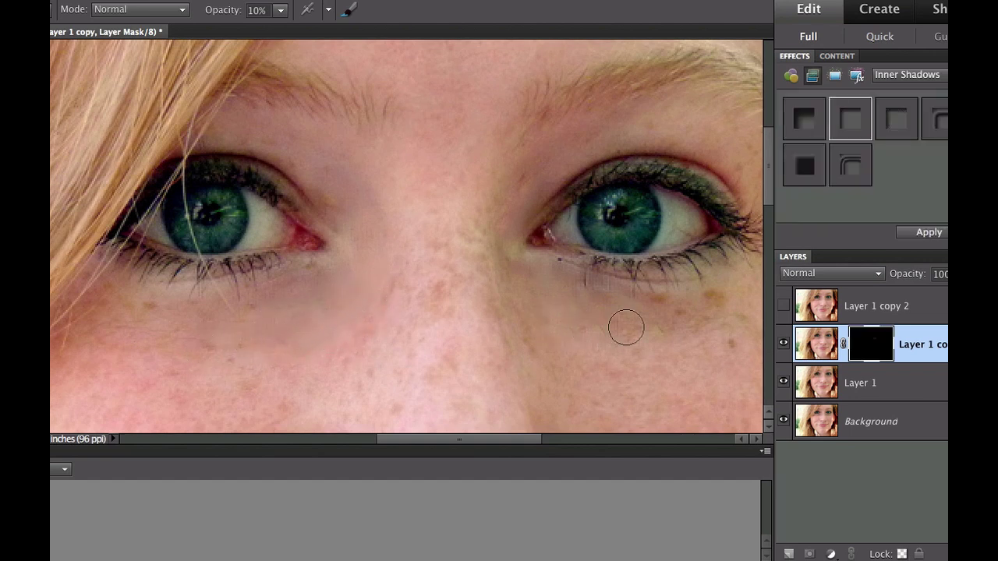
pyautogui.moveTo(657, 343)
pyautogui.mouseDown()
pyautogui.moveTo(598, 344)
pyautogui.moveTo(704, 340)
pyautogui.moveTo(642, 345)
pyautogui.moveTo(722, 326)
pyautogui.moveTo(684, 339)
pyautogui.mouseUp()
pyautogui.moveTo(566, 354)
pyautogui.mouseDown()
pyautogui.moveTo(679, 361)
pyautogui.moveTo(667, 363)
pyautogui.moveTo(696, 344)
pyautogui.mouseUp()
pyautogui.moveTo(627, 333)
pyautogui.mouseDown()
pyautogui.moveTo(699, 312)
pyautogui.moveTo(689, 316)
pyautogui.mouseUp()
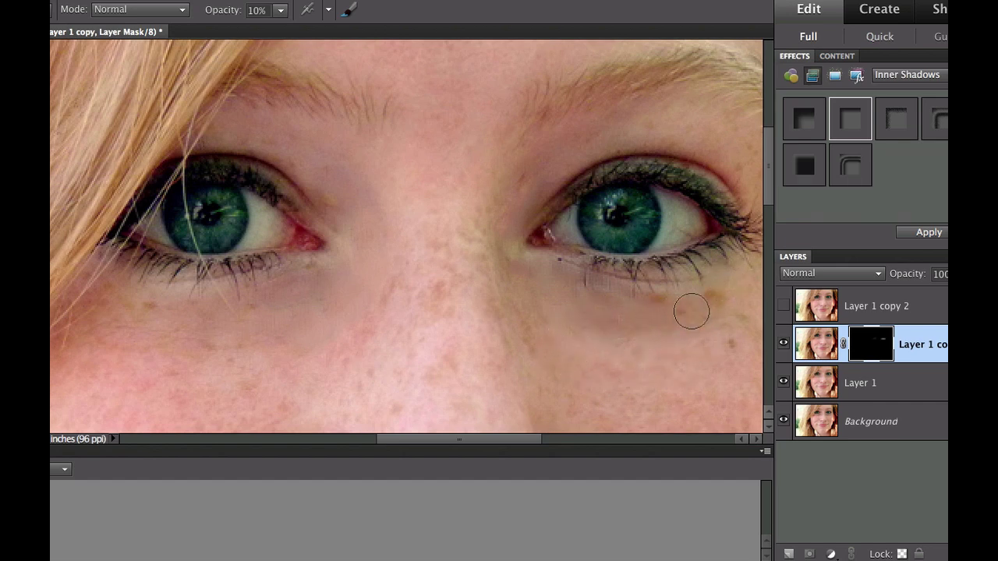
# Paint the blur in around the inner corners of both eyes and beneath the eye on the photo's left.
pyautogui.moveTo(590, 335); pyautogui.dragTo(512, 272)
pyautogui.moveTo(544, 151); pyautogui.dragTo(517, 182)
pyautogui.click(387, 236)
pyautogui.moveTo(385, 235)
pyautogui.mouseDown()
pyautogui.moveTo(378, 177)
pyautogui.moveTo(380, 232)
pyautogui.moveTo(362, 172)
pyautogui.moveTo(358, 199)
pyautogui.moveTo(307, 164)
pyautogui.moveTo(346, 181)
pyautogui.moveTo(362, 261)
pyautogui.moveTo(314, 333)
pyautogui.mouseUp()
pyautogui.moveTo(242, 356)
pyautogui.mouseDown()
pyautogui.moveTo(311, 330)
pyautogui.moveTo(288, 395)
pyautogui.moveTo(374, 292)
pyautogui.moveTo(348, 342)
pyautogui.moveTo(380, 289)
pyautogui.moveTo(373, 279)
pyautogui.moveTo(338, 337)
pyautogui.moveTo(341, 289)
pyautogui.moveTo(287, 327)
pyautogui.moveTo(241, 320)
pyautogui.moveTo(294, 315)
pyautogui.moveTo(263, 326)
pyautogui.moveTo(352, 283)
pyautogui.moveTo(355, 194)
pyautogui.moveTo(362, 219)
pyautogui.moveTo(284, 143)
pyautogui.moveTo(338, 165)
pyautogui.moveTo(365, 205)
pyautogui.moveTo(368, 194)
pyautogui.moveTo(382, 258)
pyautogui.moveTo(366, 324)
pyautogui.moveTo(396, 246)
pyautogui.moveTo(322, 367)
pyautogui.moveTo(256, 357)
pyautogui.moveTo(327, 341)
pyautogui.moveTo(357, 308)
pyautogui.moveTo(311, 314)
pyautogui.moveTo(367, 289)
pyautogui.moveTo(359, 284)
pyautogui.moveTo(283, 312)
pyautogui.moveTo(308, 277)
pyautogui.moveTo(344, 268)
pyautogui.moveTo(353, 239)
pyautogui.moveTo(331, 181)
pyautogui.moveTo(369, 215)
pyautogui.moveTo(371, 302)
pyautogui.moveTo(380, 187)
pyautogui.moveTo(398, 247)
pyautogui.moveTo(354, 325)
pyautogui.moveTo(381, 255)
pyautogui.moveTo(358, 178)
pyautogui.moveTo(359, 295)
pyautogui.moveTo(503, 266)
pyautogui.moveTo(507, 217)
pyautogui.moveTo(526, 199)
pyautogui.moveTo(474, 274)
pyautogui.moveTo(507, 187)
pyautogui.moveTo(529, 176)
pyautogui.moveTo(510, 211)
pyautogui.moveTo(534, 176)
pyautogui.moveTo(510, 204)
pyautogui.mouseUp()
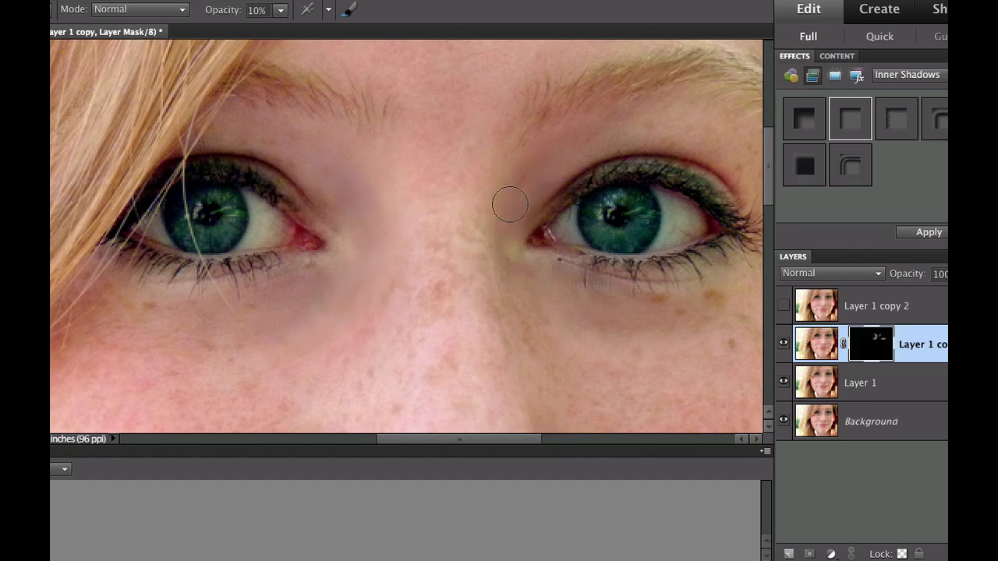
pyautogui.moveTo(516, 265)
pyautogui.mouseDown()
pyautogui.moveTo(557, 302)
pyautogui.moveTo(635, 335)
pyautogui.moveTo(604, 331)
pyautogui.moveTo(557, 305)
pyautogui.moveTo(679, 338)
pyautogui.moveTo(562, 320)
pyautogui.moveTo(617, 329)
pyautogui.moveTo(607, 326)
pyautogui.moveTo(715, 302)
pyautogui.moveTo(643, 308)
pyautogui.moveTo(698, 320)
pyautogui.moveTo(609, 338)
pyautogui.moveTo(539, 318)
pyautogui.moveTo(519, 292)
pyautogui.mouseUp()
# Show Layer 1 copy 2, make it active, and sharpen it with Unsharp Mask at 103%, radius 1.3 pixels, threshold 0.
pyautogui.click(847, 303)
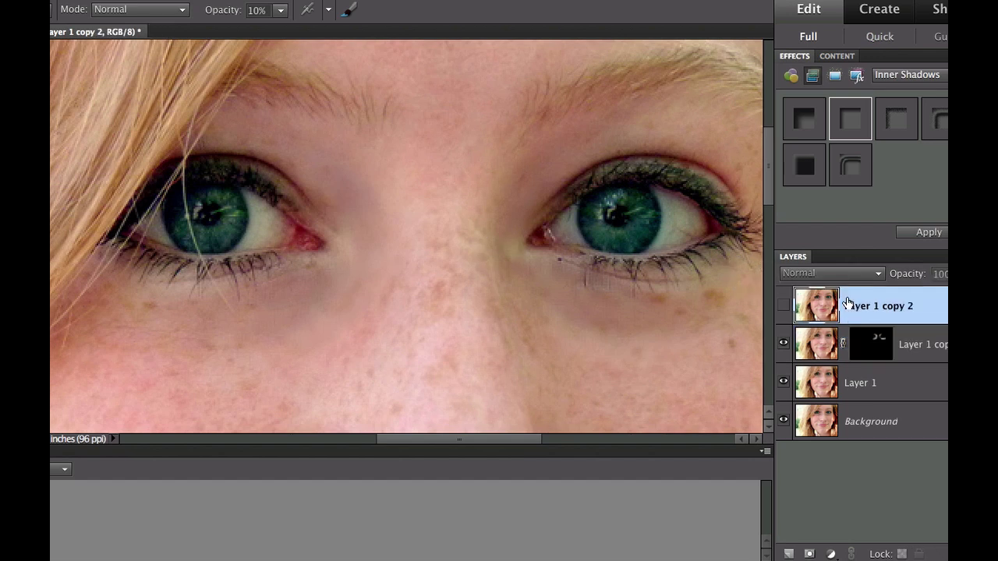
pyautogui.click(784, 306)
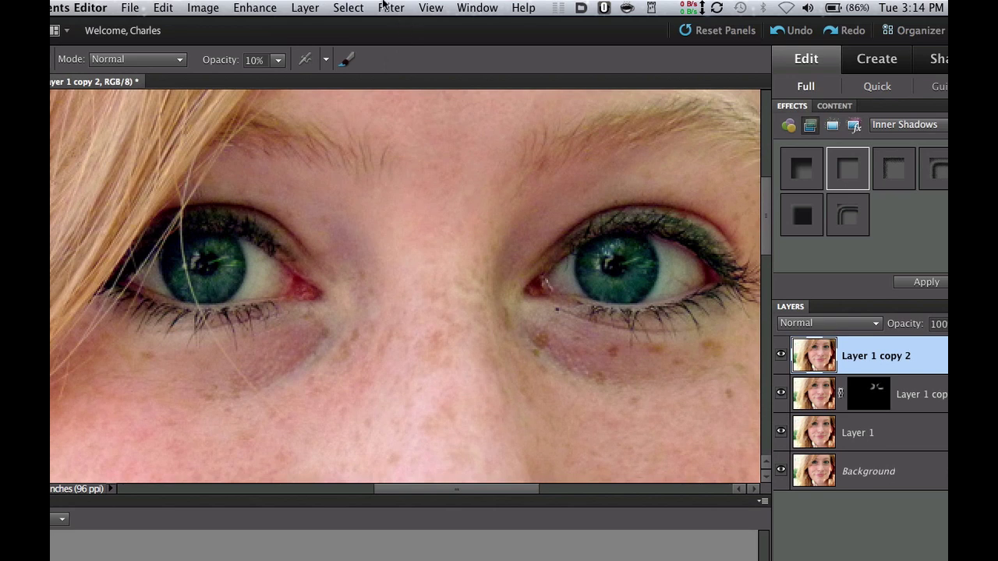
pyautogui.click(205, 7)
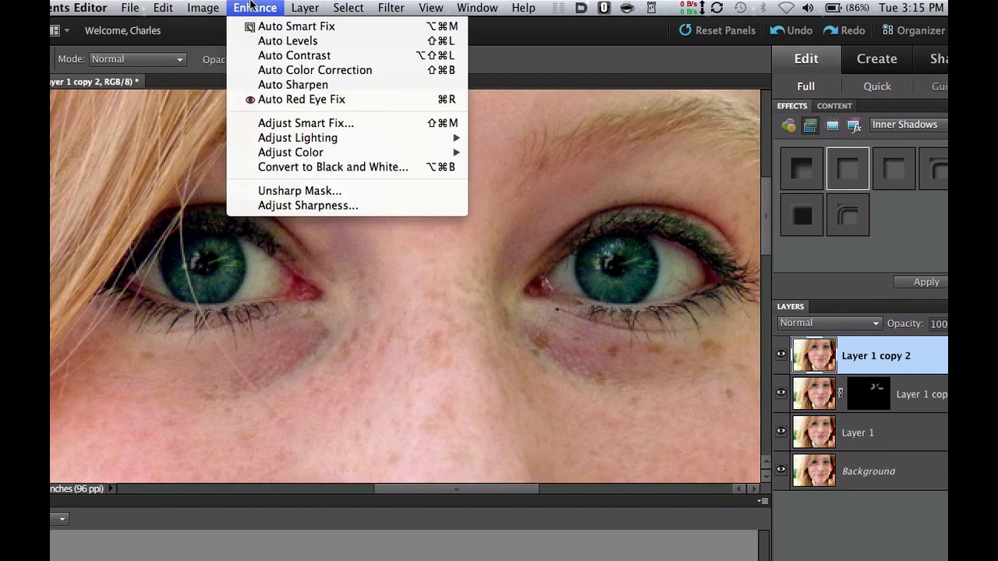
pyautogui.click(297, 192)
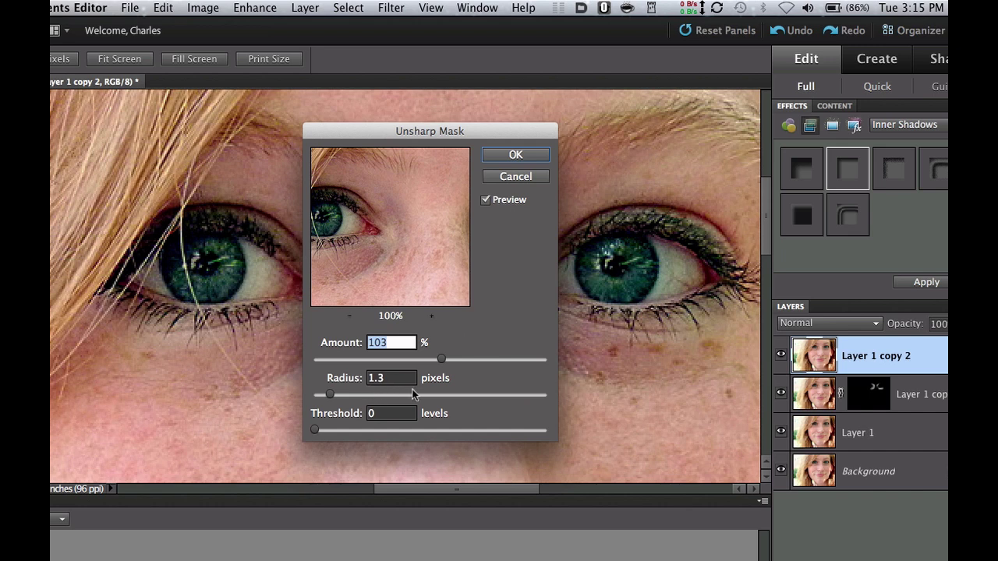
pyautogui.click(516, 156)
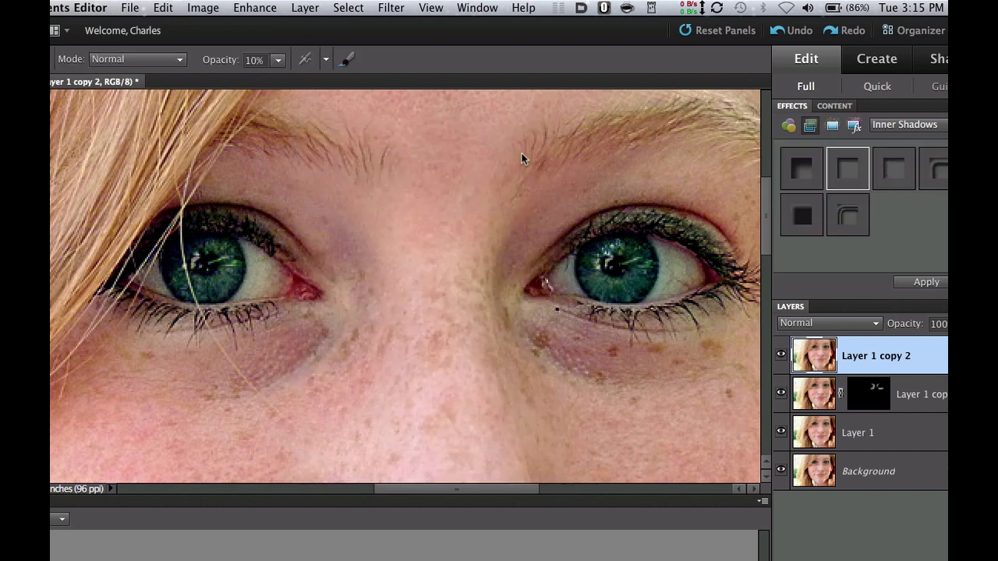
# Set Layer 1 copy 2 to Screen blending and add a black layer mask that hides it.
pyautogui.click(842, 326)
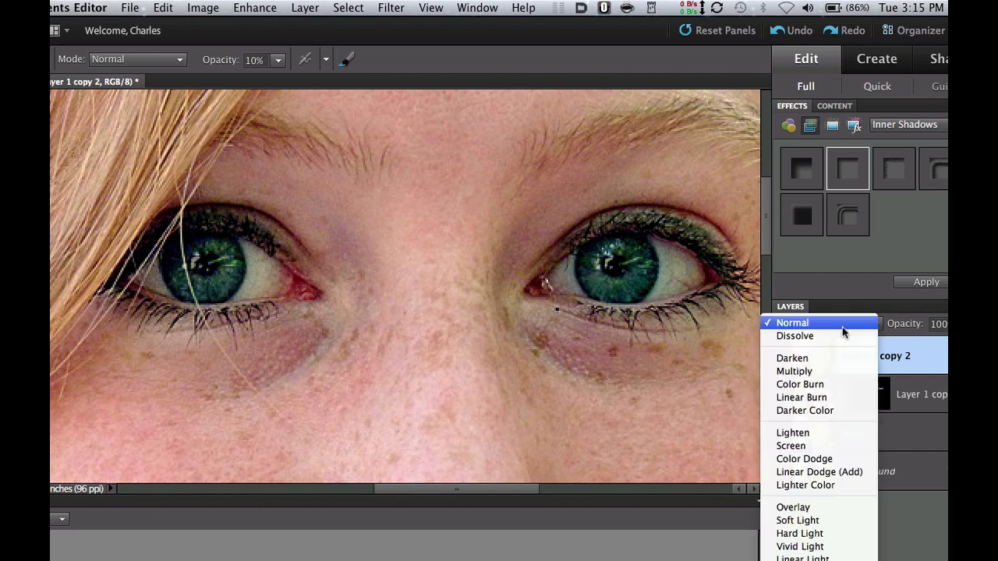
pyautogui.click(828, 445)
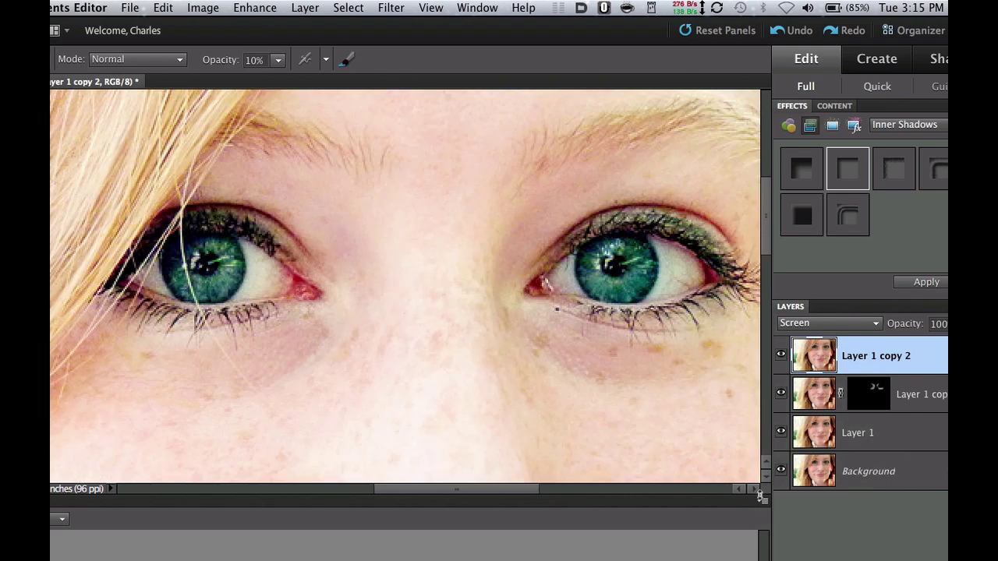
pyautogui.press('alt')
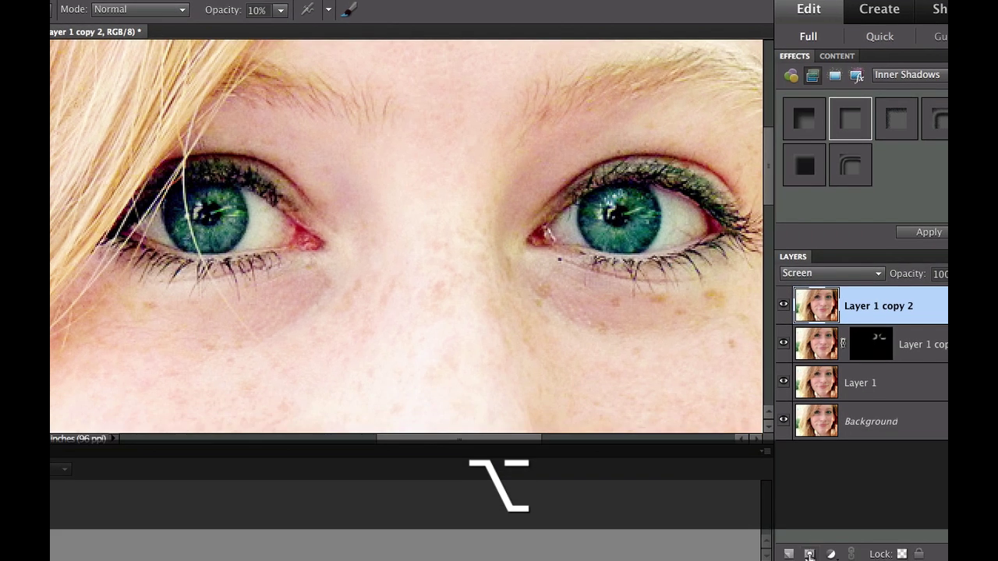
pyautogui.keyDown('alt'); pyautogui.click(809, 555); pyautogui.keyUp('alt')
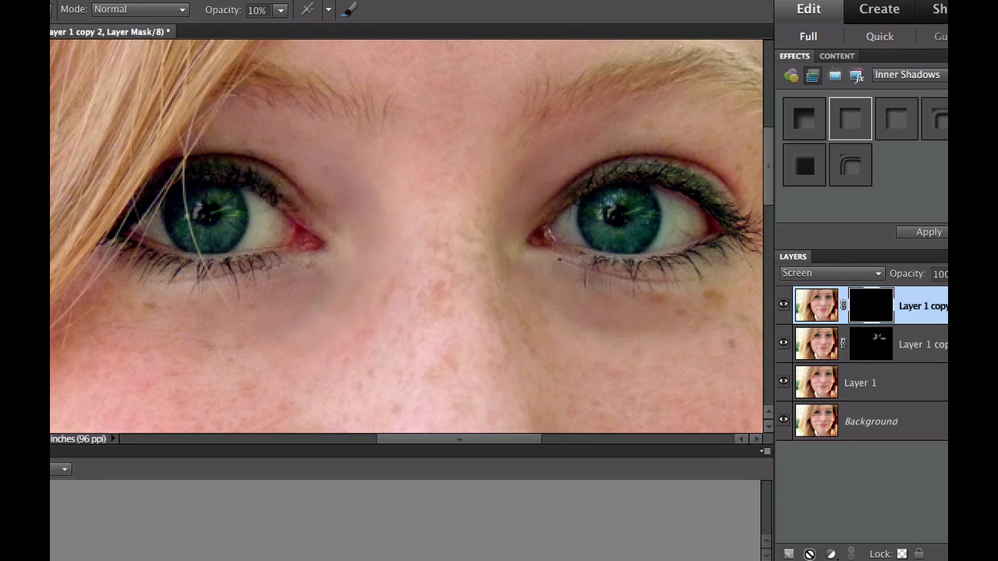
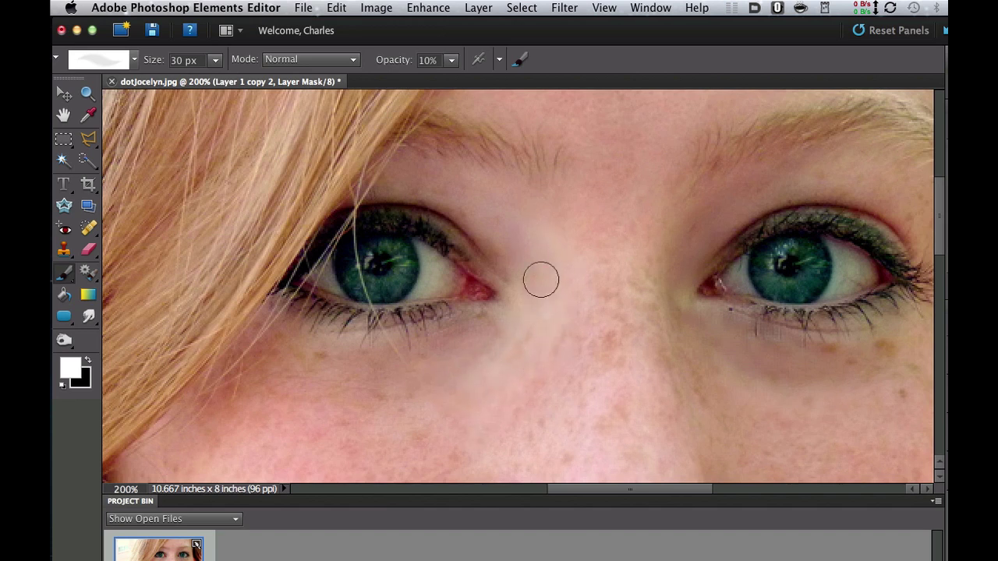
# Paint the mask white over the shadows around both eyes at 10% brush opacity, and lower Layer 1 copy 2's opacity to 71%.
pyautogui.moveTo(525, 261)
pyautogui.mouseDown()
pyautogui.moveTo(509, 229)
pyautogui.moveTo(479, 205)
pyautogui.mouseUp()
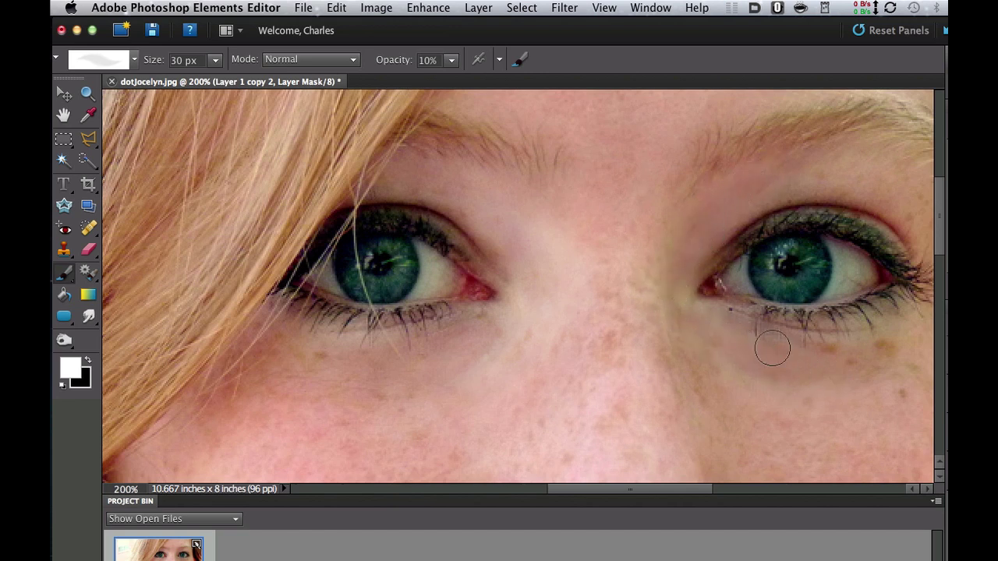
pyautogui.moveTo(758, 363)
pyautogui.mouseDown()
pyautogui.moveTo(870, 374)
pyautogui.moveTo(794, 369)
pyautogui.moveTo(853, 356)
pyautogui.moveTo(784, 366)
pyautogui.moveTo(896, 363)
pyautogui.moveTo(829, 374)
pyautogui.moveTo(880, 355)
pyautogui.moveTo(799, 369)
pyautogui.moveTo(830, 374)
pyautogui.moveTo(747, 368)
pyautogui.moveTo(731, 378)
pyautogui.moveTo(724, 364)
pyautogui.moveTo(758, 378)
pyautogui.moveTo(861, 361)
pyautogui.mouseUp()
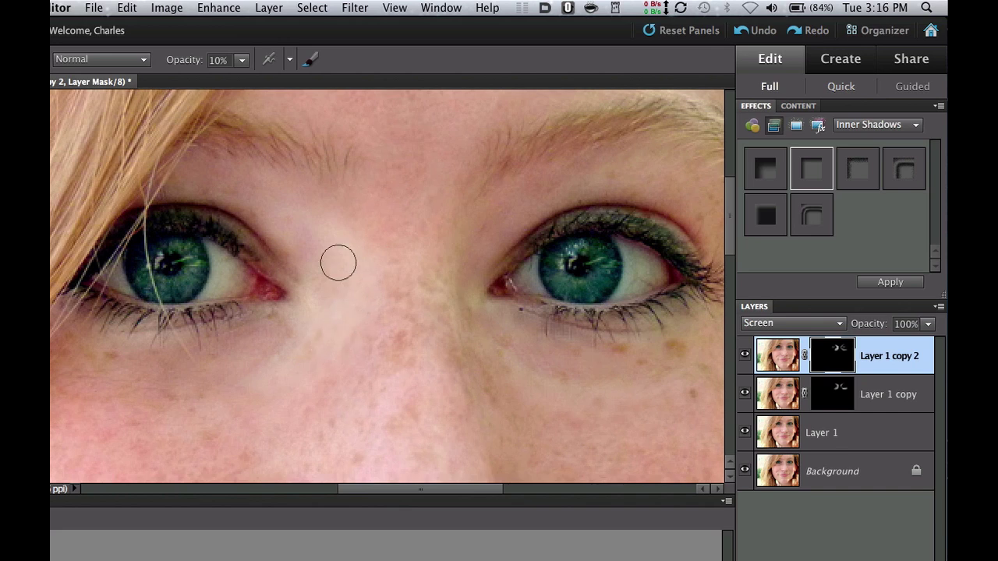
pyautogui.click(928, 324)
pyautogui.moveTo(928, 344)
pyautogui.mouseDown()
pyautogui.moveTo(896, 345)
pyautogui.moveTo(904, 343)
pyautogui.mouseUp()
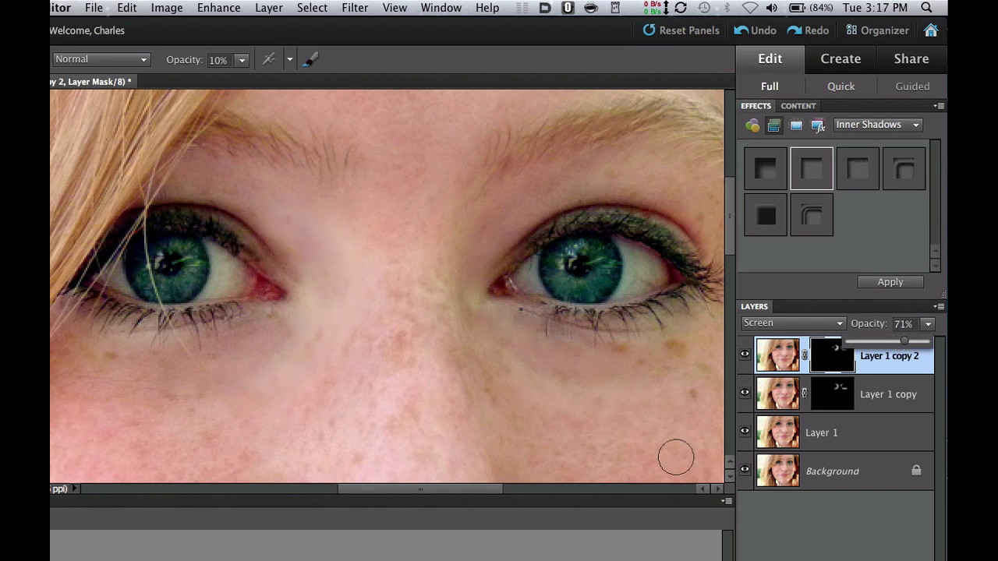
pyautogui.press('super+0')
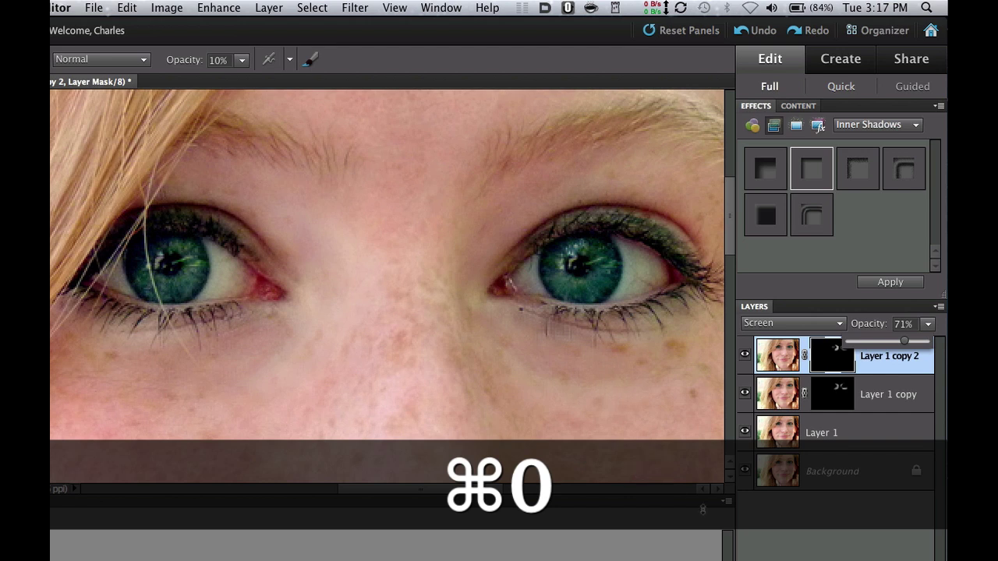
pyautogui.click(530, 60)
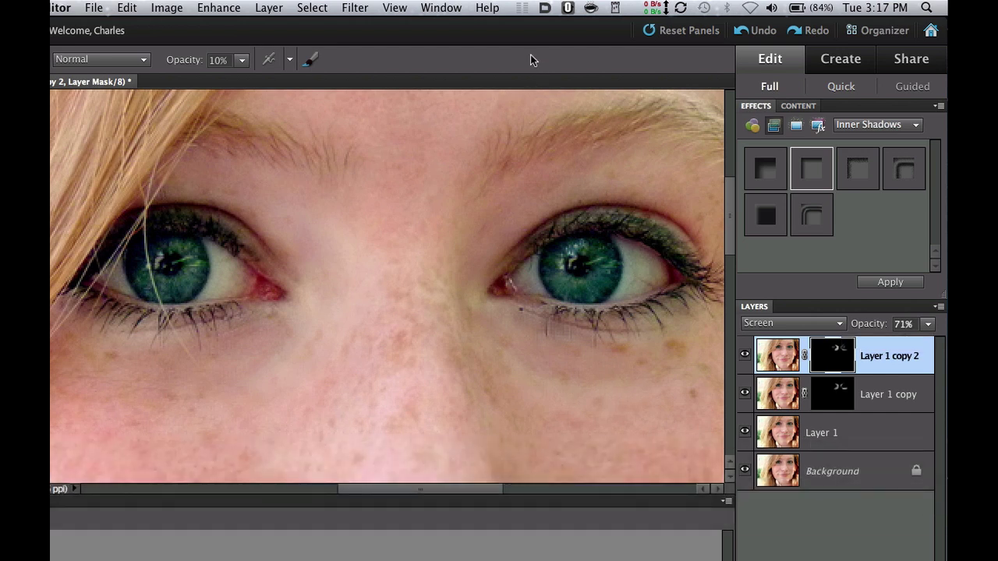
# Compare the whole portrait before and after the retouching by showing only the Background layer and restoring all layers.
pyautogui.press('super+0')
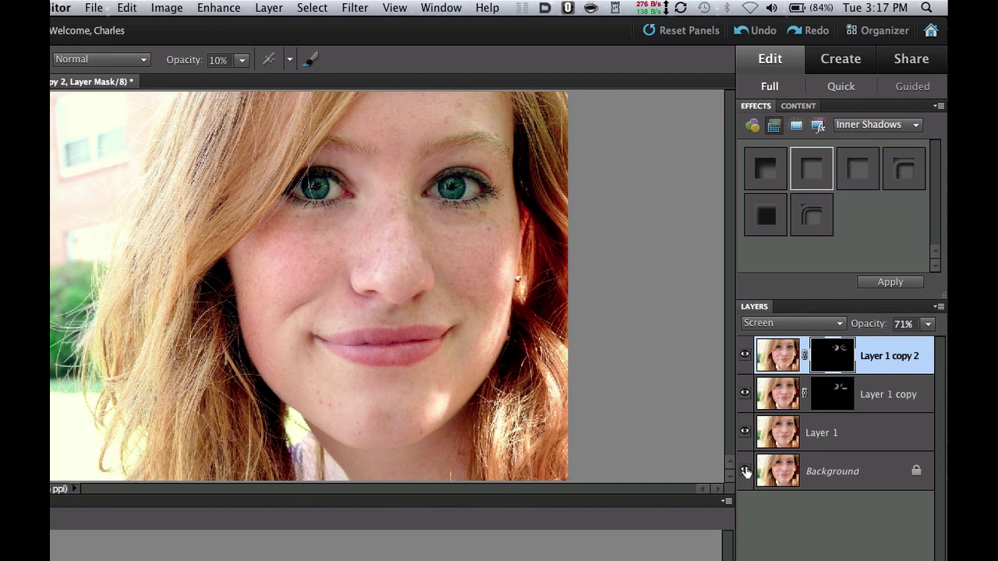
pyautogui.press('alt')
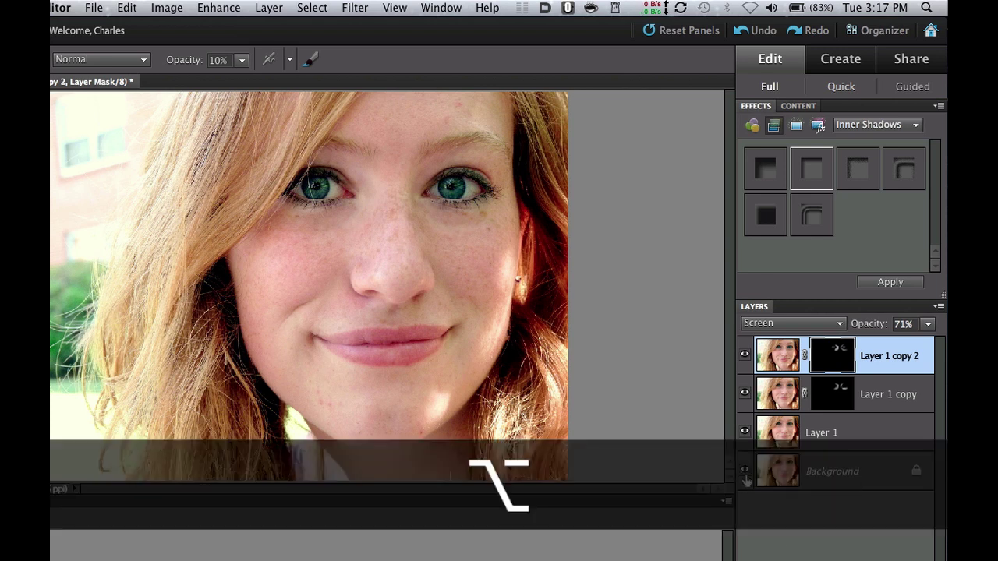
pyautogui.keyDown('alt'); pyautogui.click(745, 471); pyautogui.keyUp('alt')
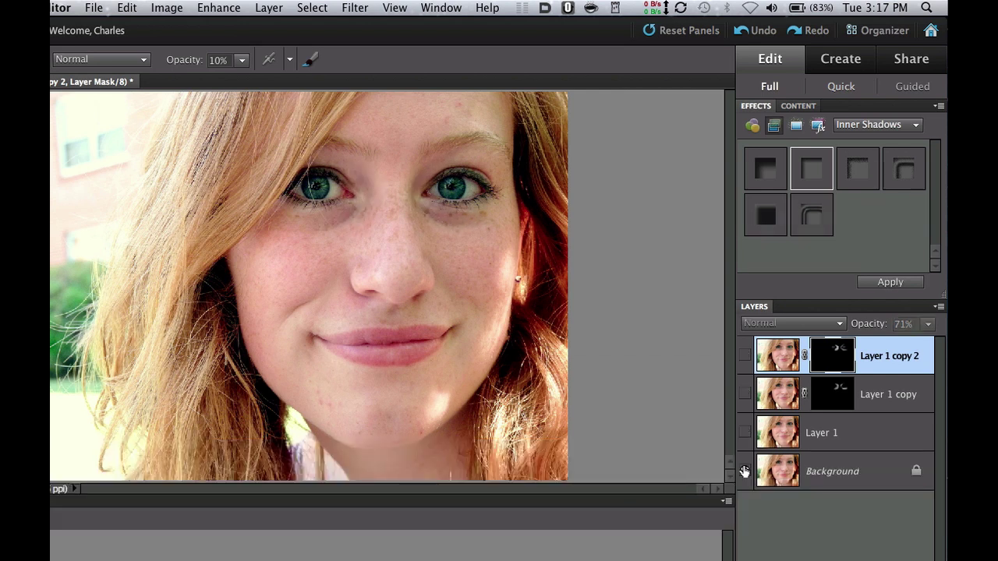
pyautogui.keyDown('alt'); pyautogui.click(744, 471); pyautogui.keyUp('alt')
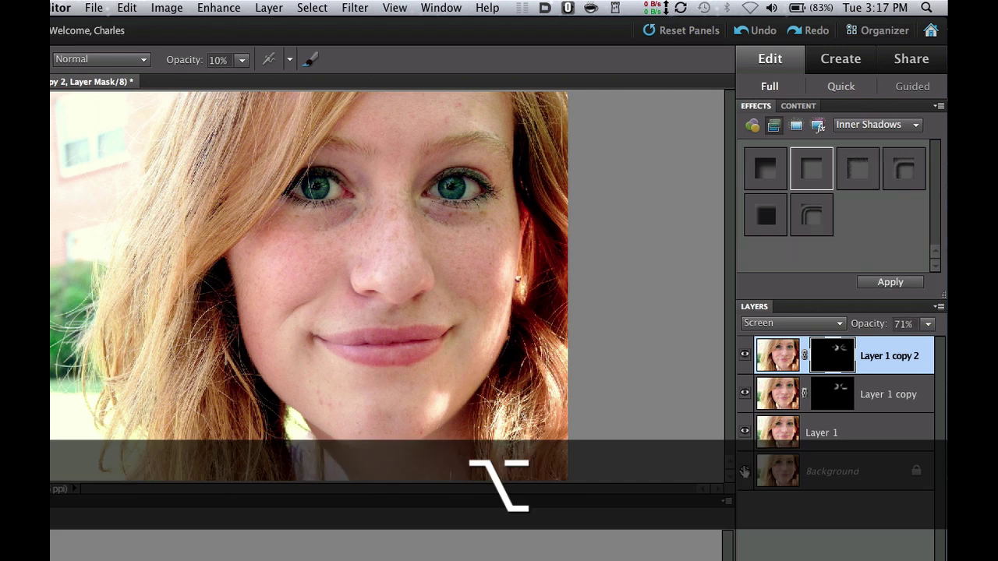